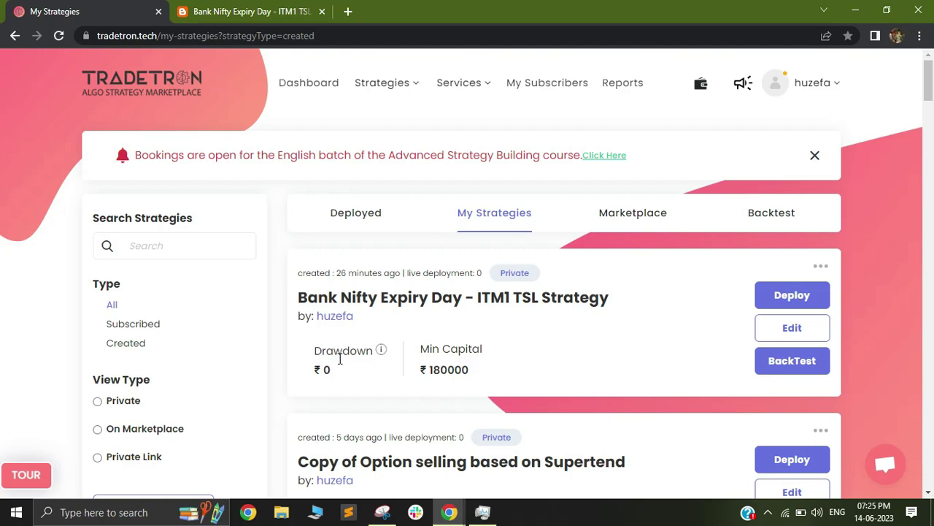
Switch to the blog post for the Bank Nifty Expiry Day - ITM1 TSL Strategy.
{"action": "left_click", "coordinate": [226, 11]}
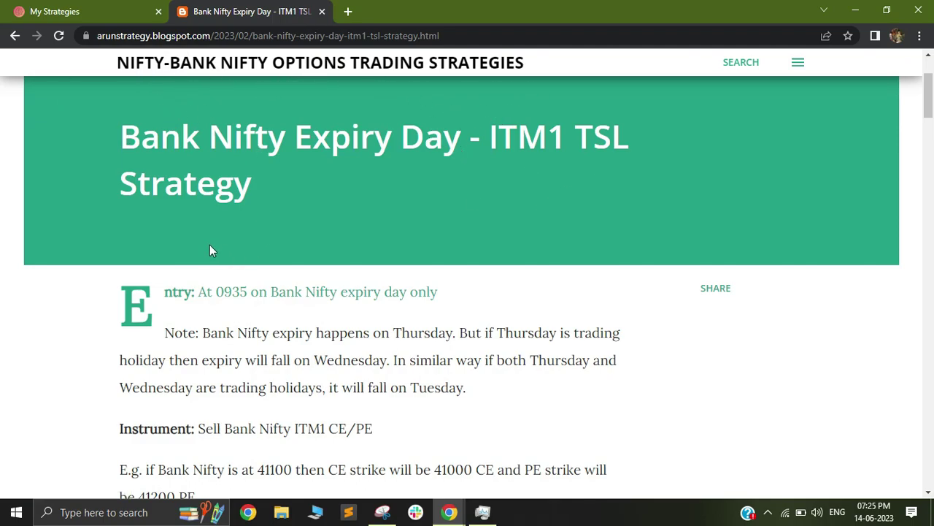
Scroll the blog post to the 75% stop-loss, trail 10 by 5, and 1515 exit rules.
{"action": "scroll", "coordinate": [521, 184], "scroll_direction": "down", "scroll_amount": 2}
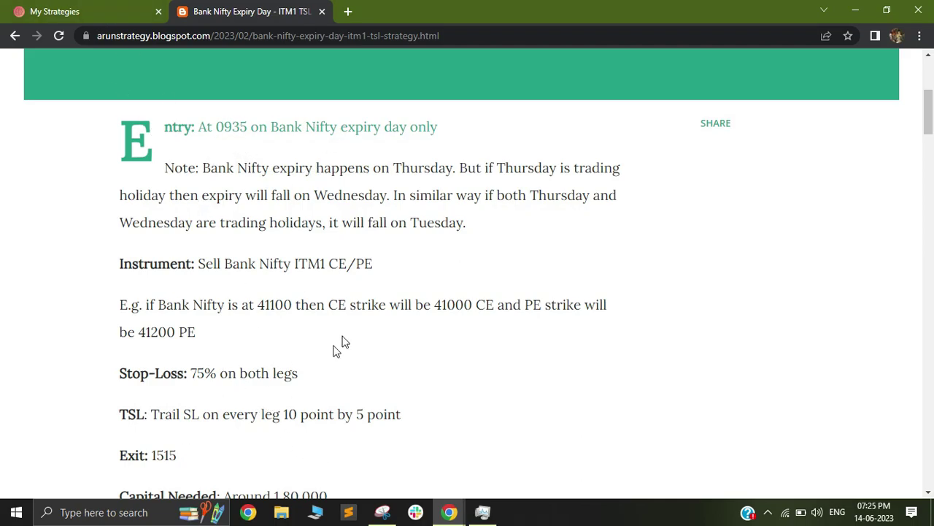
Open the Bank Nifty Expiry Day - ITM1 TSL Strategy for editing and scroll to Set 1.
{"action": "left_click", "coordinate": [110, 10]}
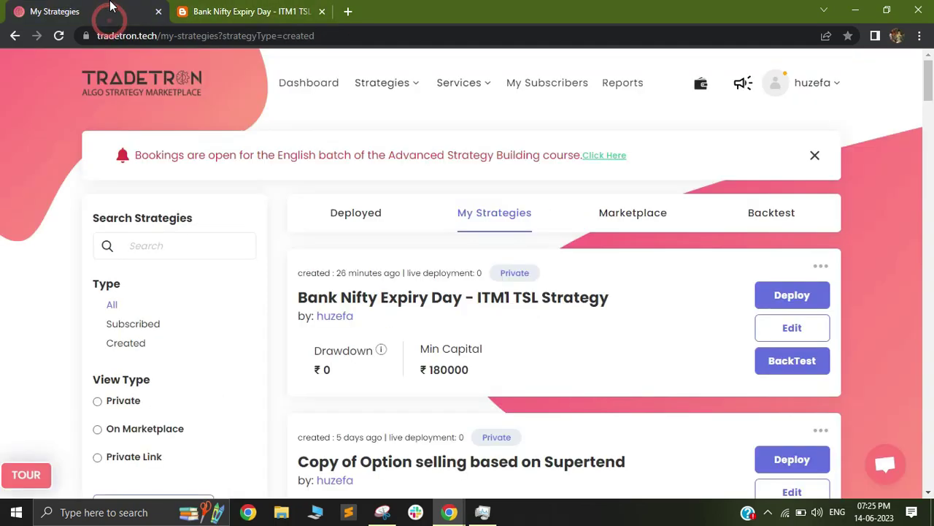
{"action": "left_click", "coordinate": [784, 333]}
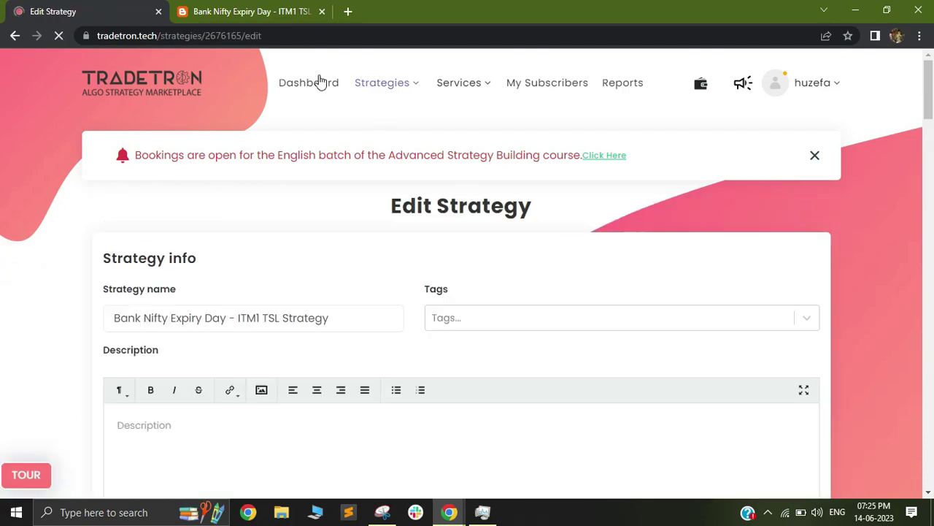
{"action": "left_click", "coordinate": [292, 10]}
{"action": "left_click", "coordinate": [127, 12]}
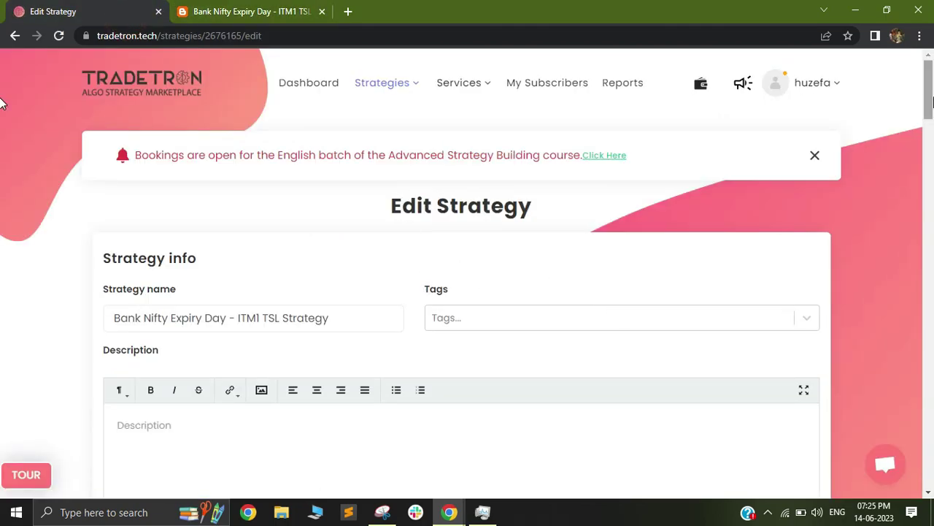
{"action": "scroll", "coordinate": [4, 146], "scroll_direction": "down", "scroll_amount": 9}
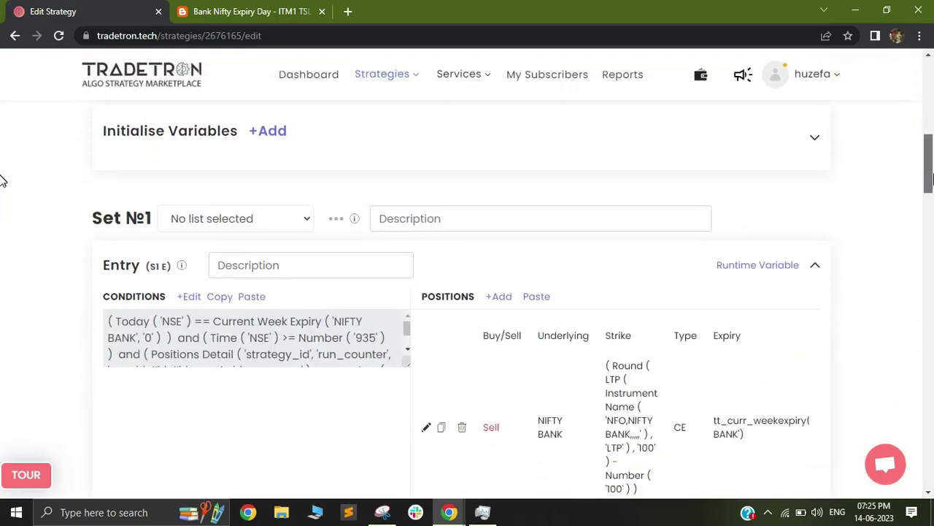
Highlight the blog's 0935 expiry-day entry rule, then return to the strategy editor.
{"action": "left_click", "coordinate": [241, 11]}
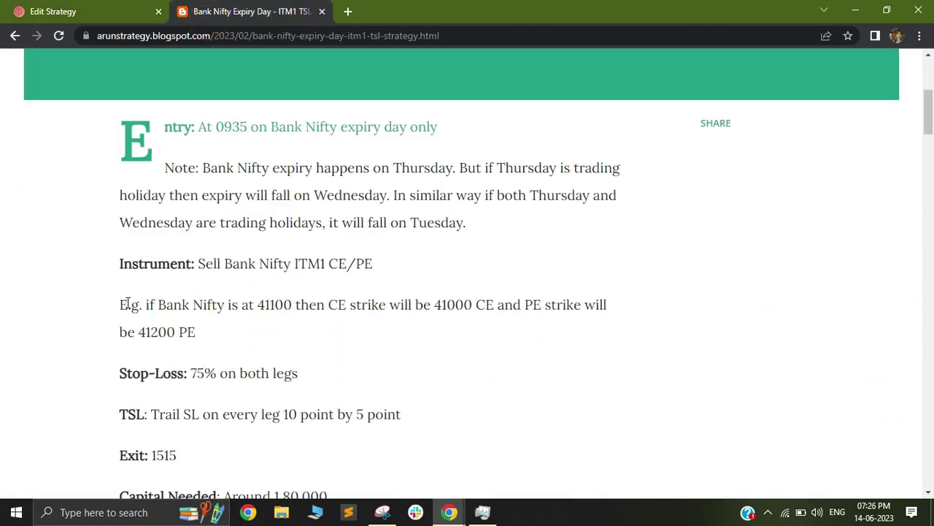
{"action": "left_click_drag", "start_coordinate": [165, 130], "coordinate": [441, 136]}
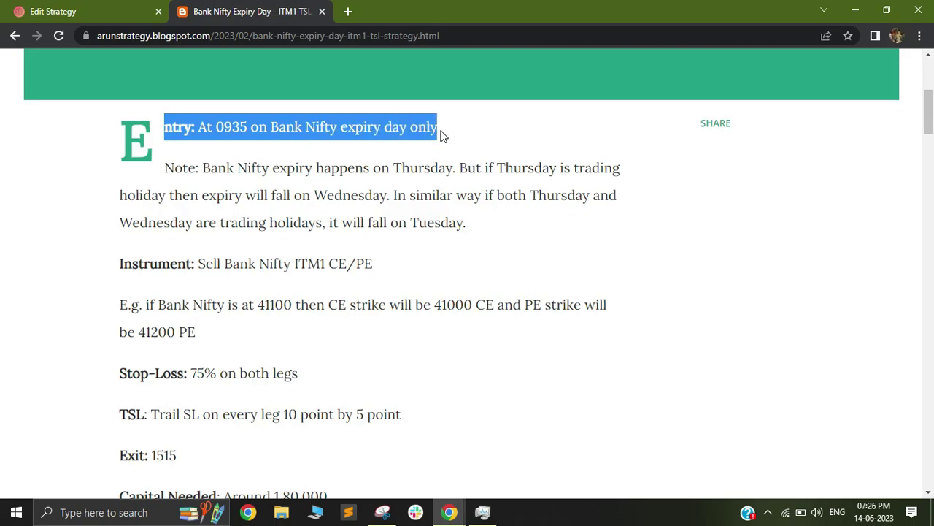
{"action": "left_click", "coordinate": [74, 13]}
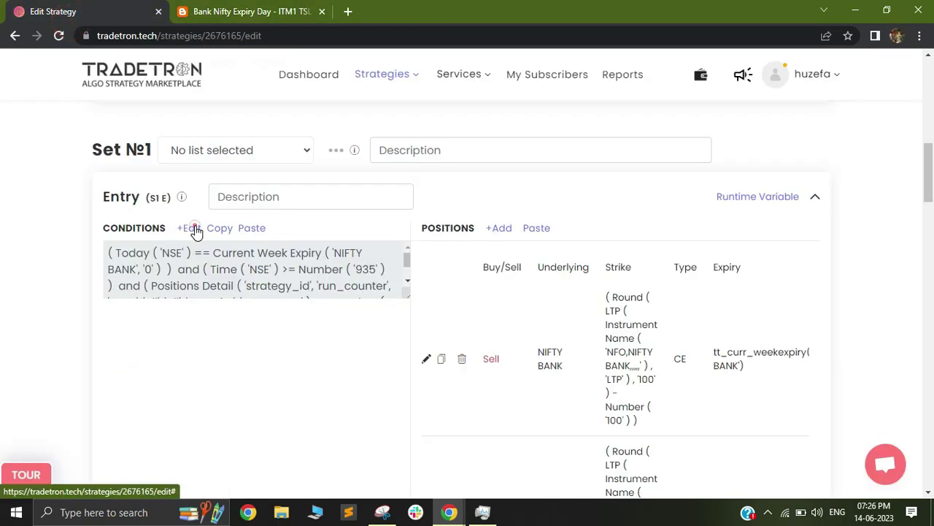
Check Set 1 entry conditions (expiry day, time ≥ 935, zero NIFTY BANK quantity) against the blog's 0935, unchanged.
{"action": "left_click", "coordinate": [250, 230]}
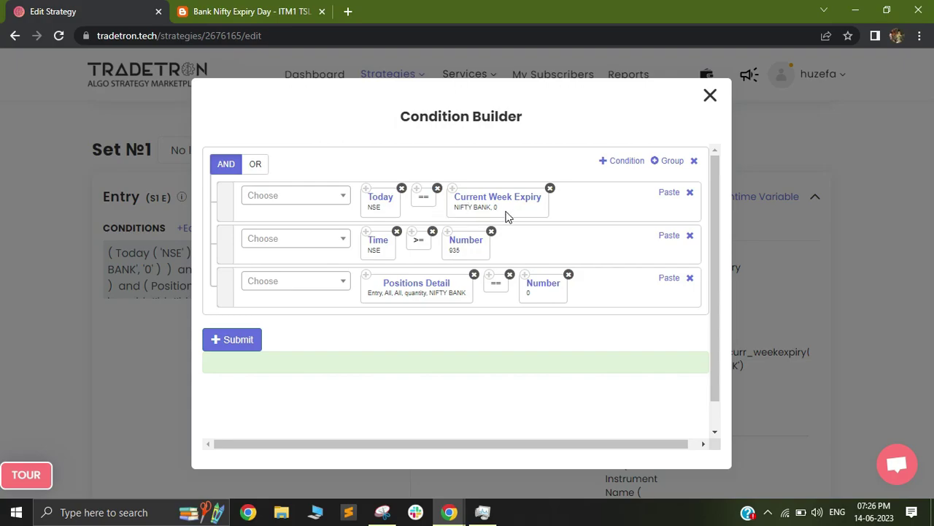
{"action": "left_click", "coordinate": [210, 7]}
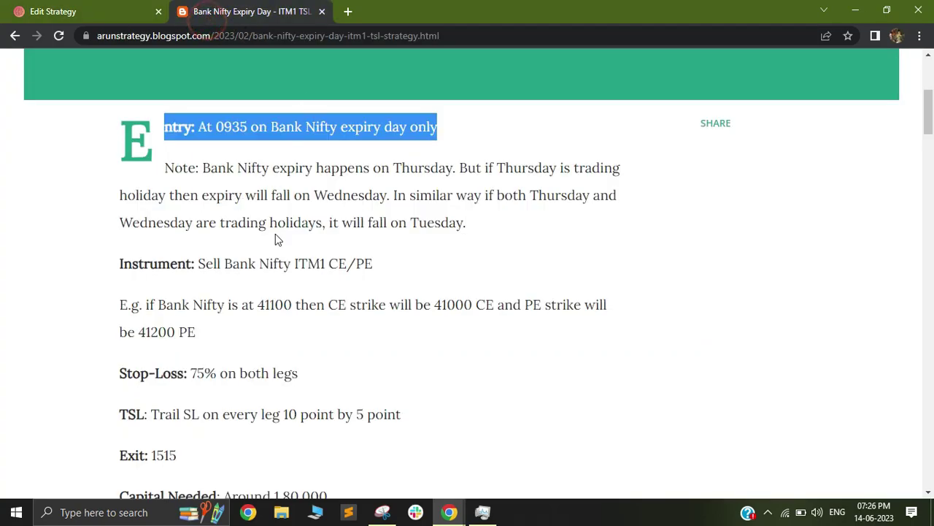
{"action": "left_click", "coordinate": [232, 168]}
{"action": "double_click", "coordinate": [223, 127]}
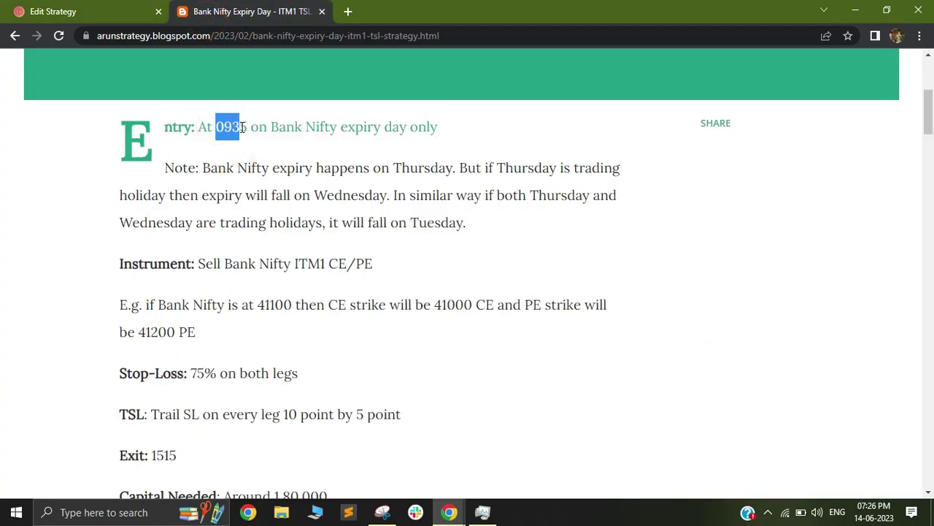
{"action": "left_click", "coordinate": [121, 10]}
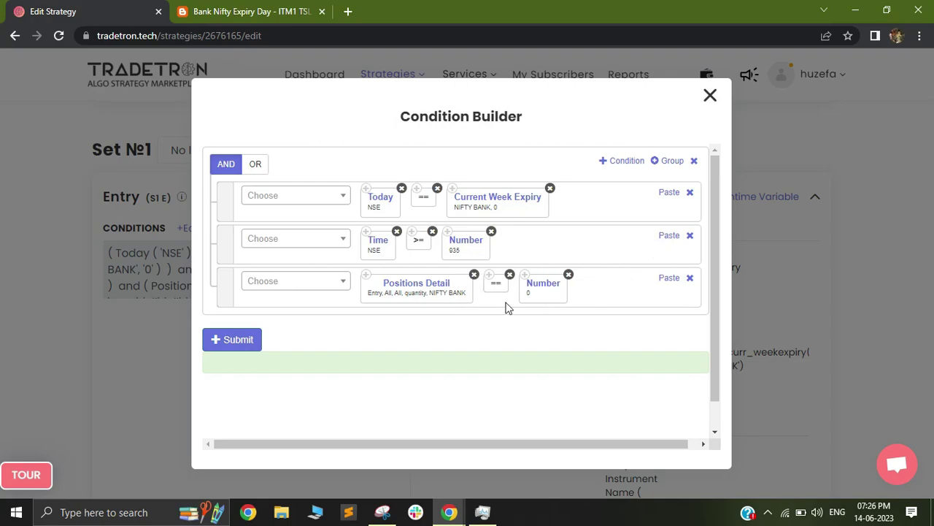
{"action": "left_click", "coordinate": [710, 95]}
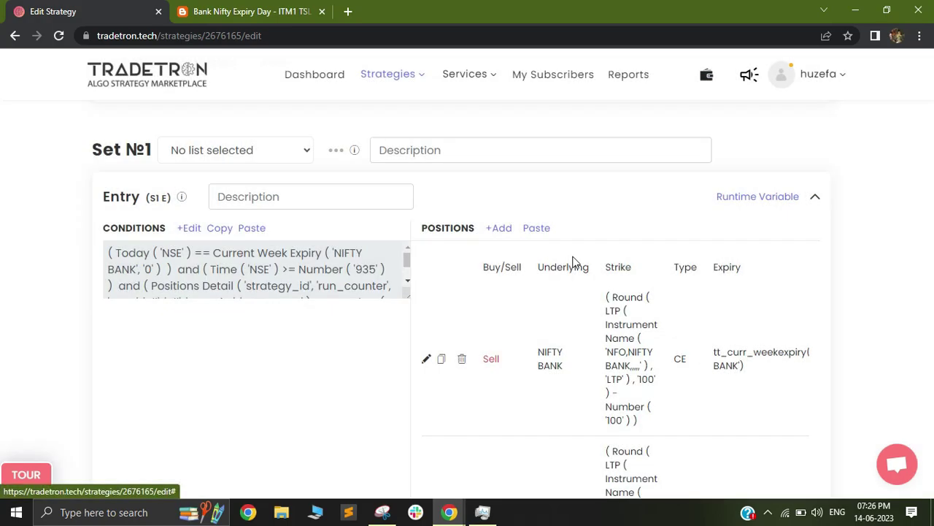
Highlight the blog's sell ITM1 CE/PE instrument rule and its strike example.
{"action": "left_click", "coordinate": [227, 11]}
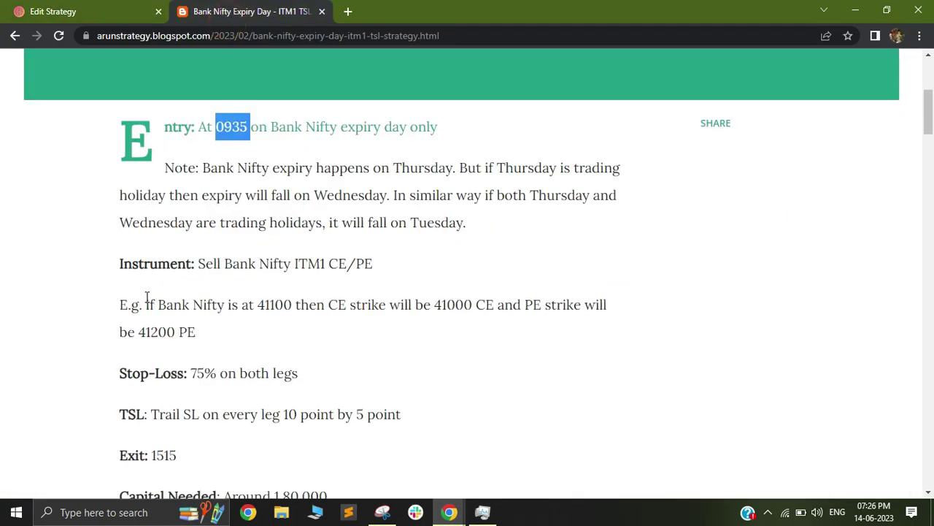
{"action": "left_click_drag", "start_coordinate": [191, 265], "coordinate": [373, 280]}
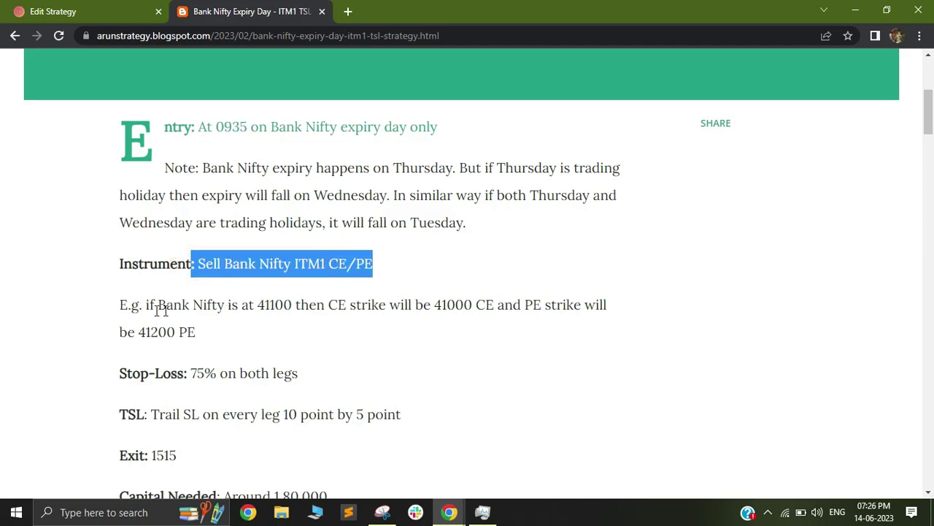
{"action": "left_click_drag", "start_coordinate": [150, 309], "coordinate": [272, 338]}
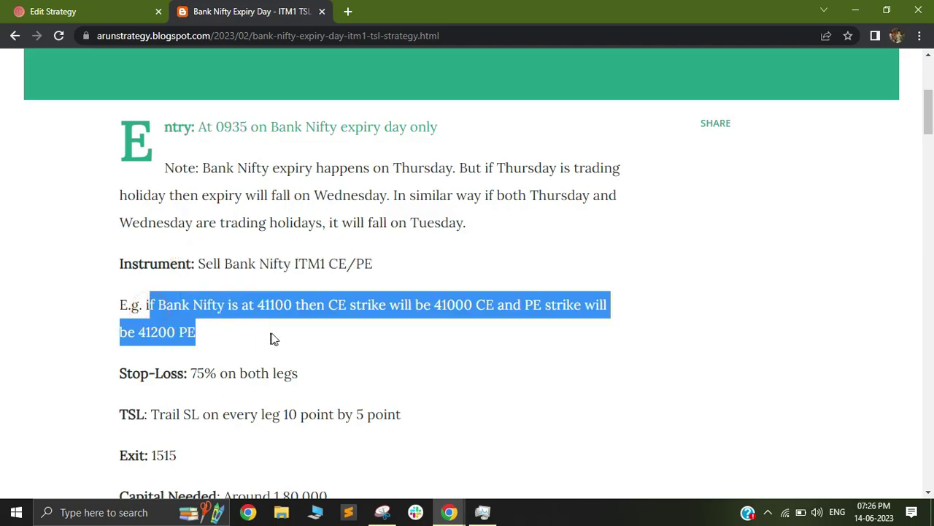
Open the first NIFTY BANK Call sell leg's position settings in the strategy editor.
{"action": "left_click", "coordinate": [121, 6]}
{"action": "scroll", "coordinate": [400, 241], "scroll_direction": "down", "scroll_amount": 2}
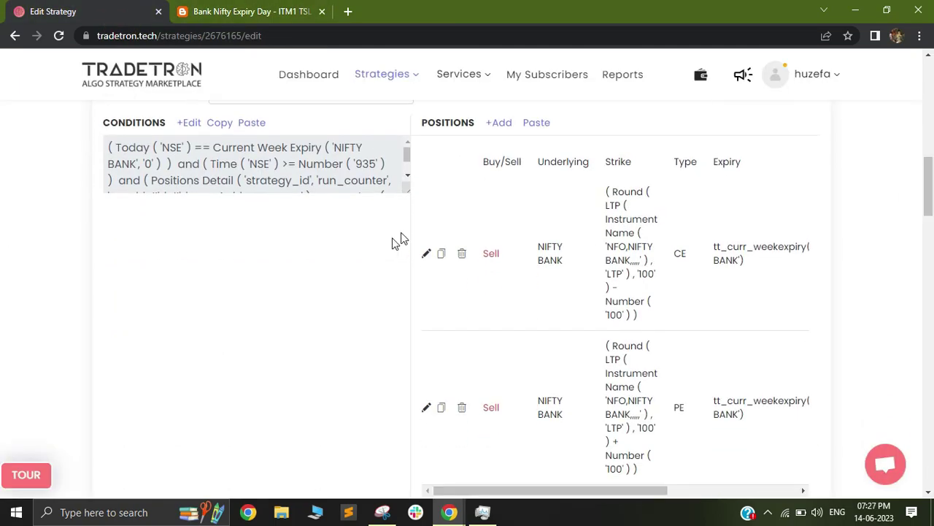
{"action": "left_click", "coordinate": [426, 253]}
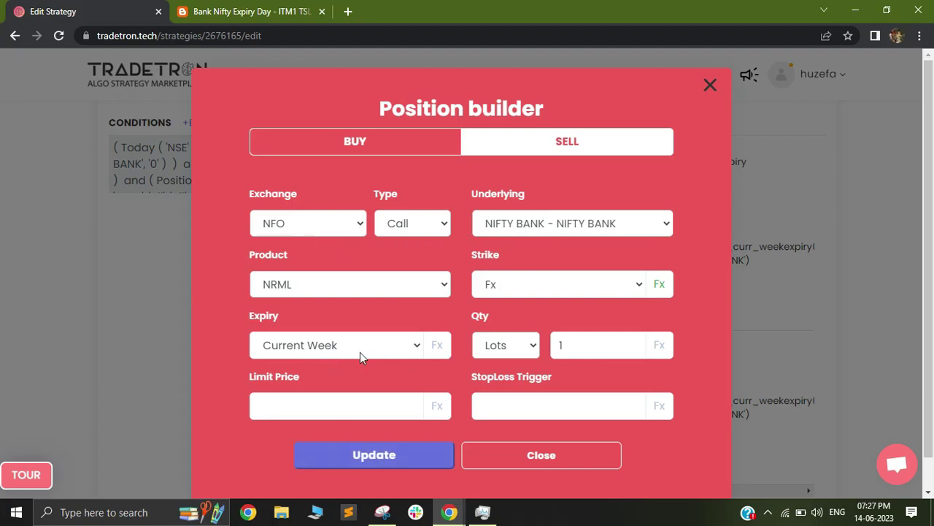
{"action": "left_click", "coordinate": [659, 286]}
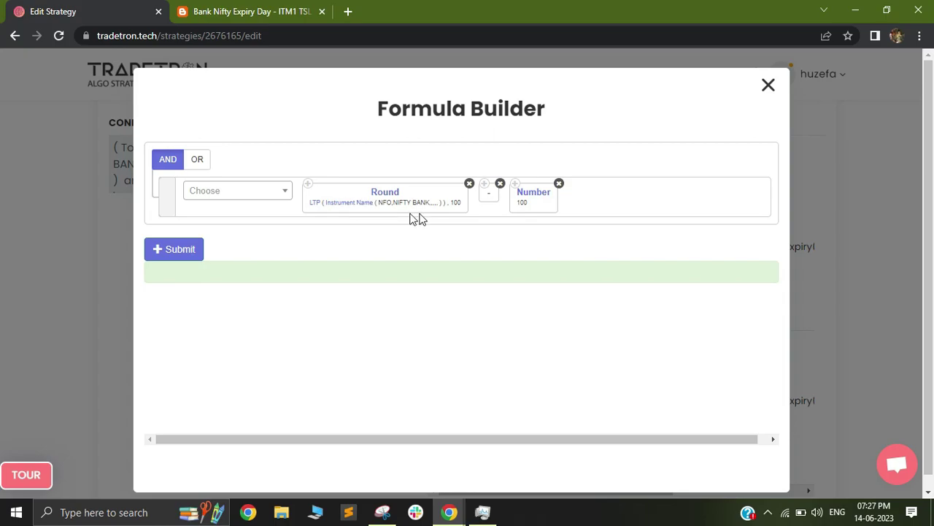
{"action": "left_click", "coordinate": [292, 13]}
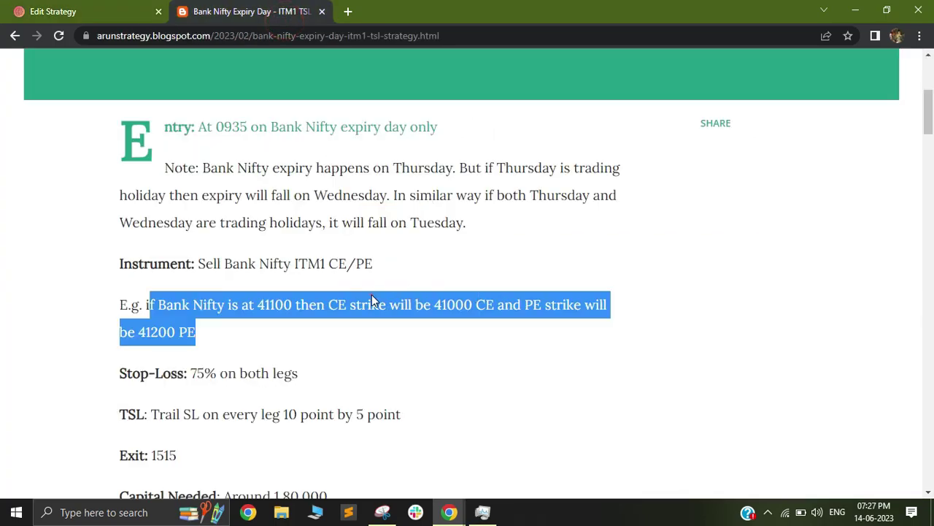
{"action": "left_click", "coordinate": [291, 306]}
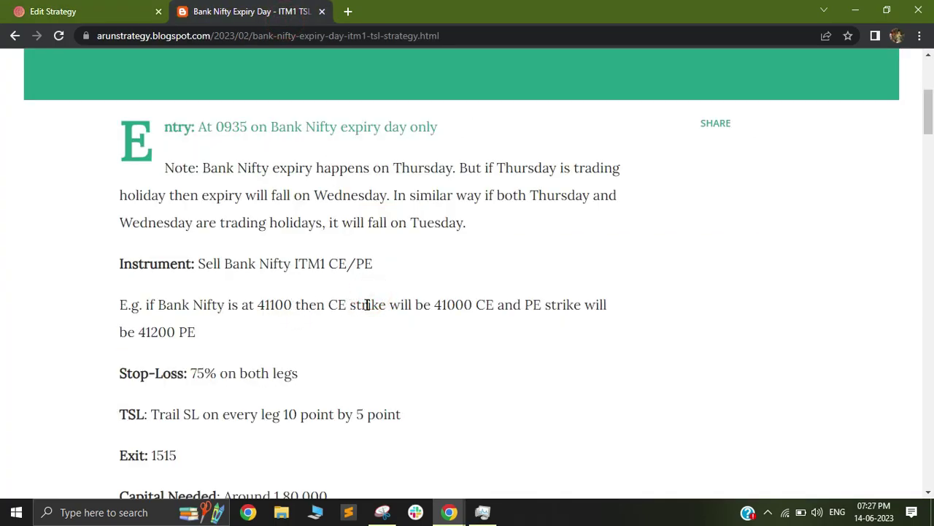
{"action": "left_click", "coordinate": [77, 13]}
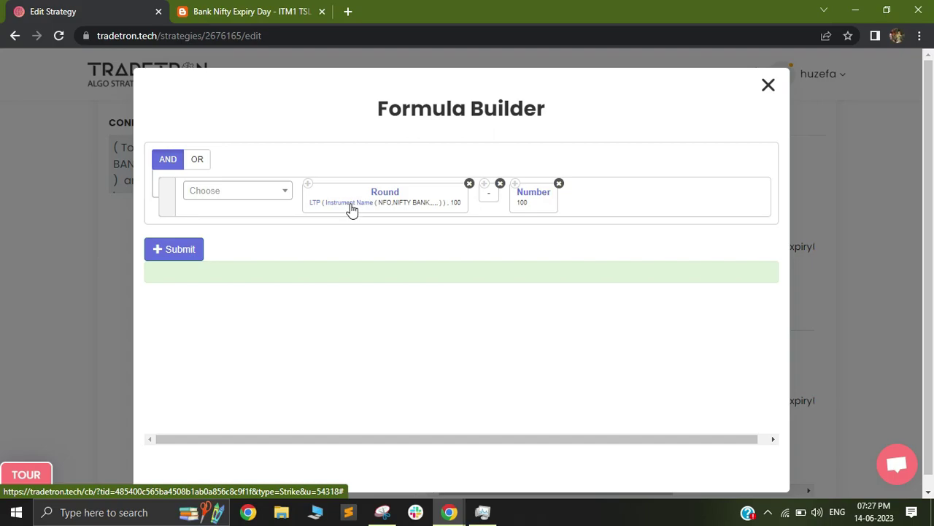
{"action": "left_click", "coordinate": [353, 207]}
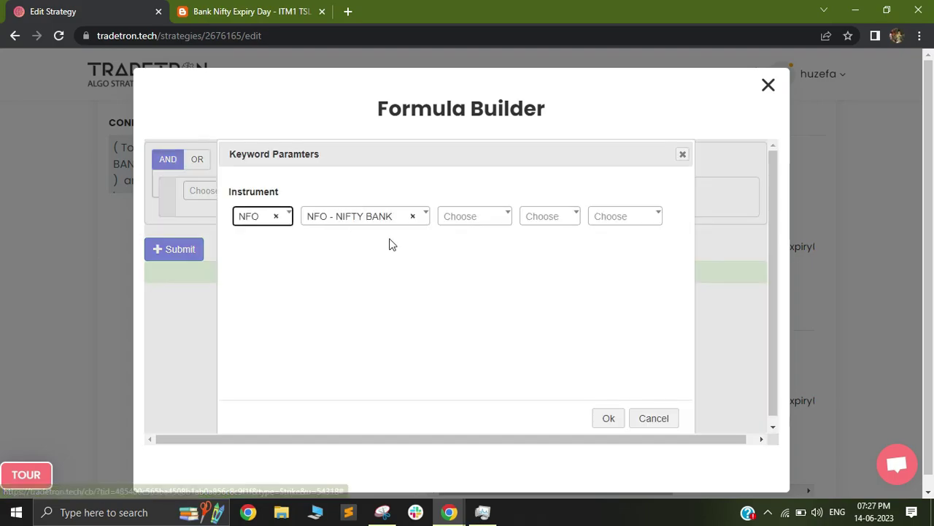
{"action": "left_click", "coordinate": [490, 218]}
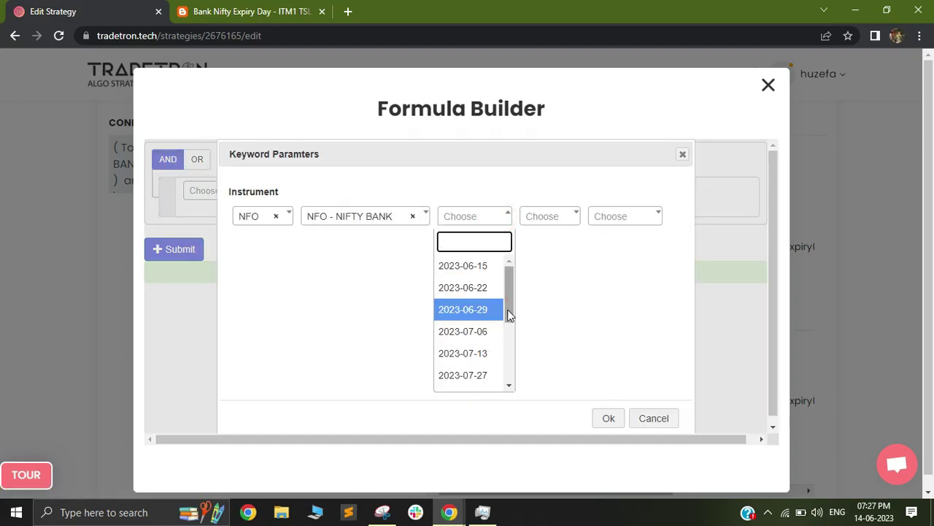
{"action": "scroll", "coordinate": [457, 365], "scroll_direction": "down", "scroll_amount": 5}
{"action": "left_click", "coordinate": [471, 357]}
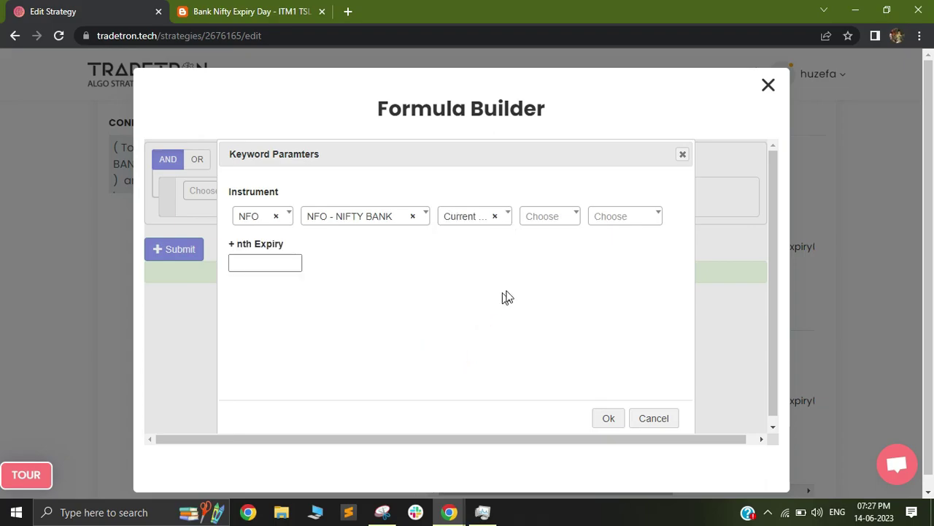
{"action": "left_click", "coordinate": [494, 219]}
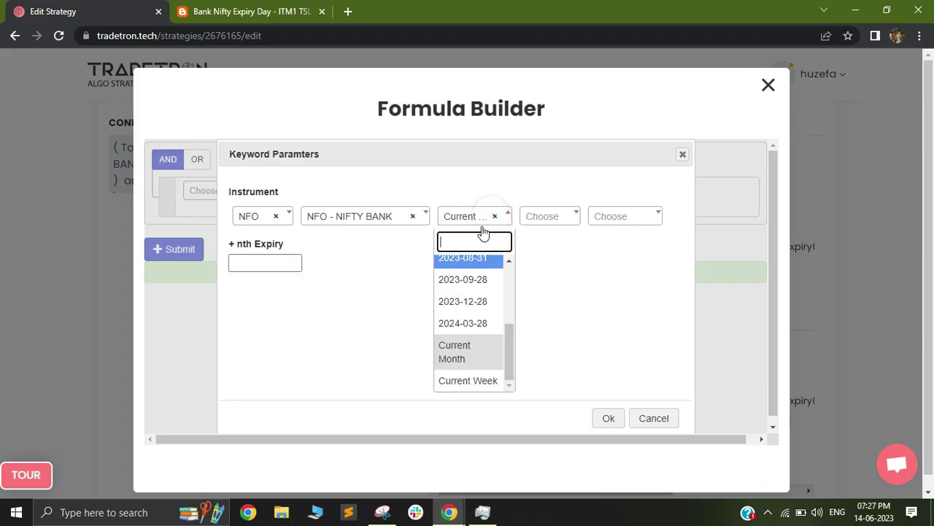
{"action": "left_click", "coordinate": [493, 219]}
{"action": "left_click", "coordinate": [640, 390]}
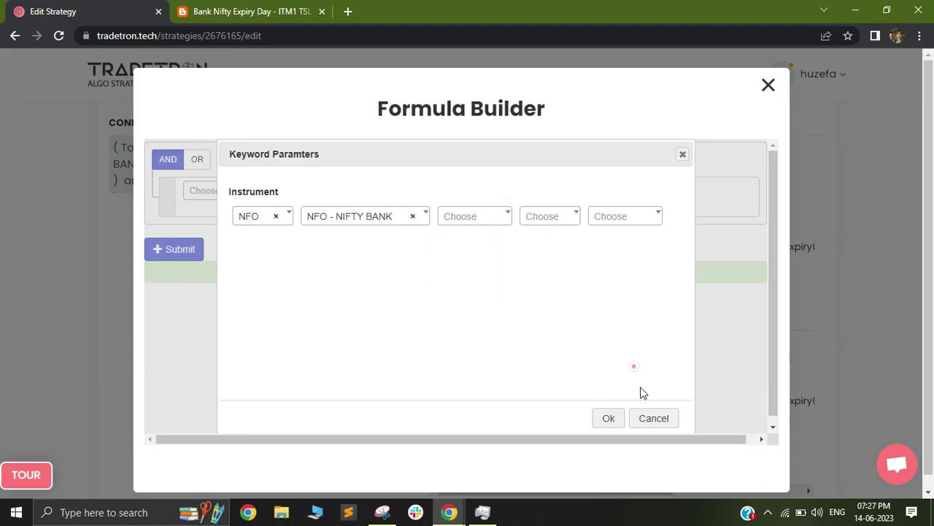
{"action": "left_click", "coordinate": [654, 419]}
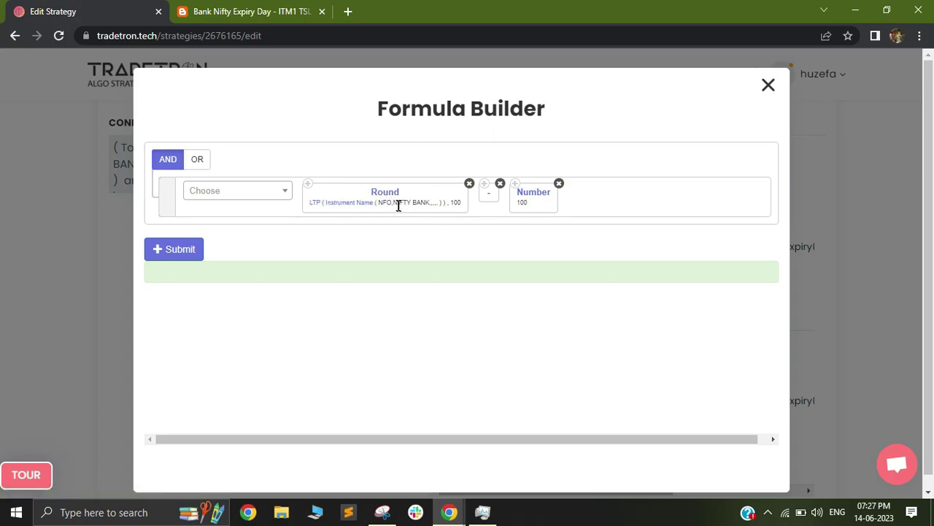
{"action": "key", "text": "ctrl+Tab"}
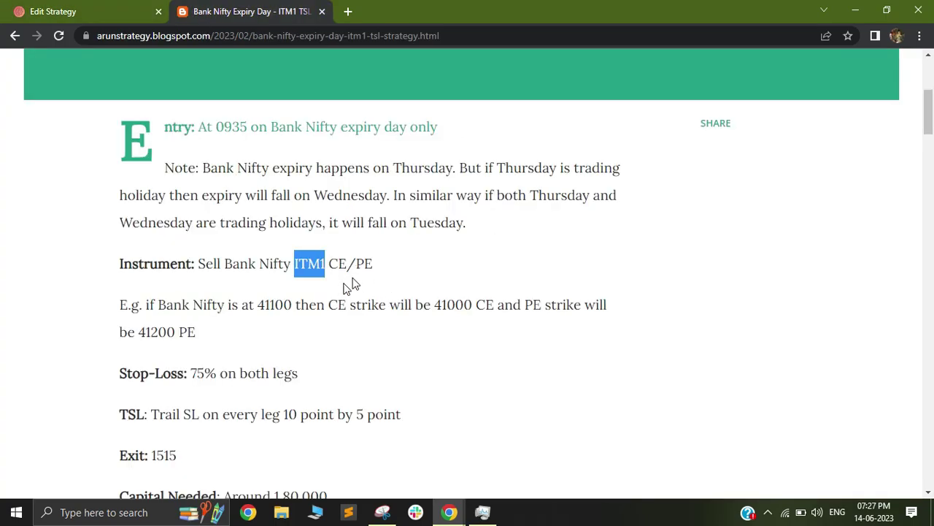
{"action": "left_click", "coordinate": [102, 13]}
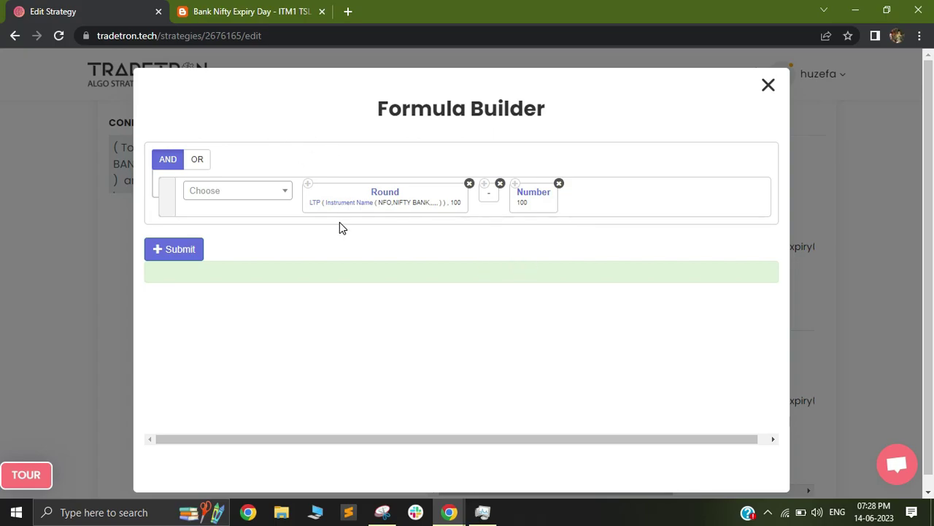
Close the Call leg's settings without updating and open the Put leg's strike formula.
{"action": "left_click", "coordinate": [765, 91]}
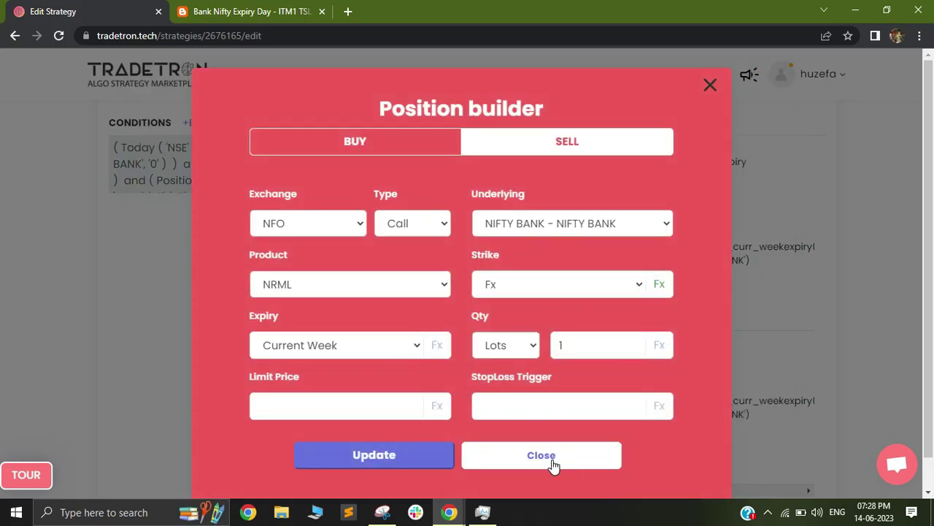
{"action": "left_click", "coordinate": [552, 460]}
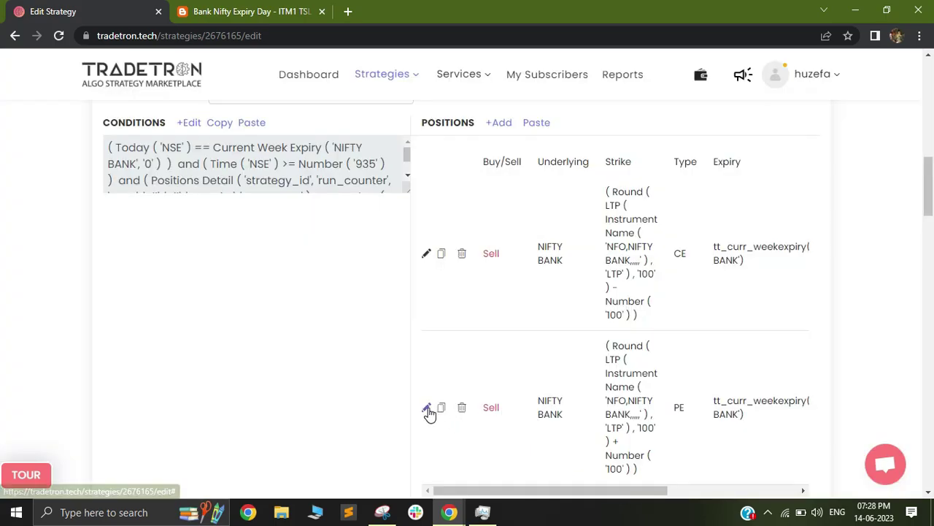
{"action": "left_click", "coordinate": [427, 408]}
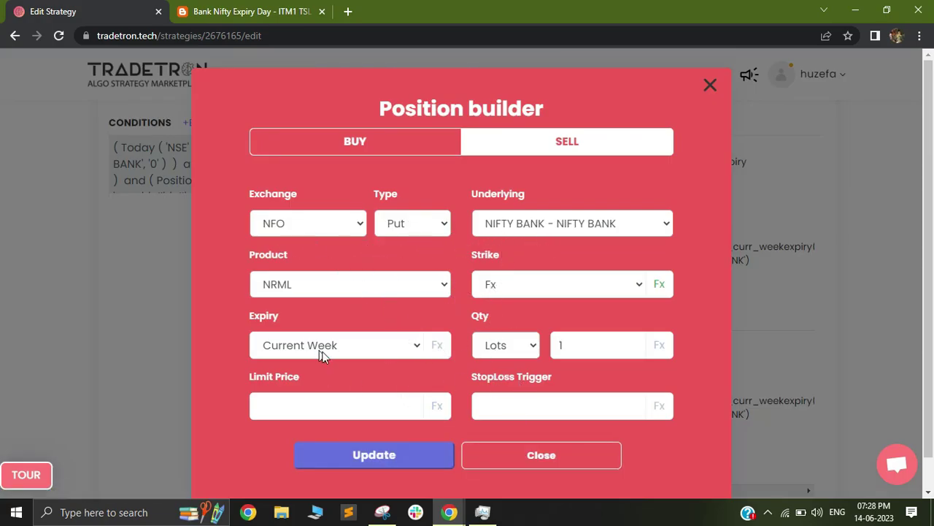
{"action": "left_click", "coordinate": [659, 285]}
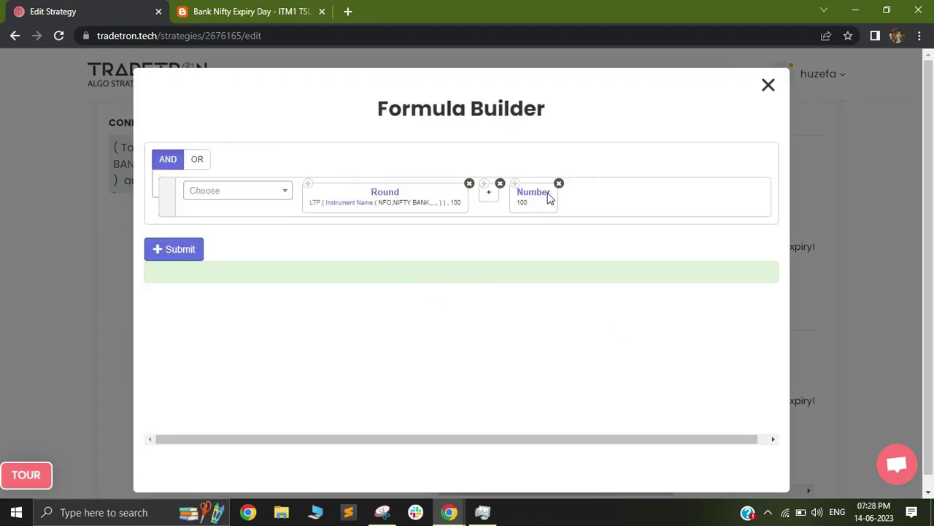
Compare the Put strike formula with the blog's ITM1 instrument rule and strike example.
{"action": "left_click", "coordinate": [246, 10]}
{"action": "left_click", "coordinate": [329, 281]}
{"action": "left_click_drag", "start_coordinate": [122, 261], "coordinate": [217, 342]}
{"action": "left_click", "coordinate": [251, 331]}
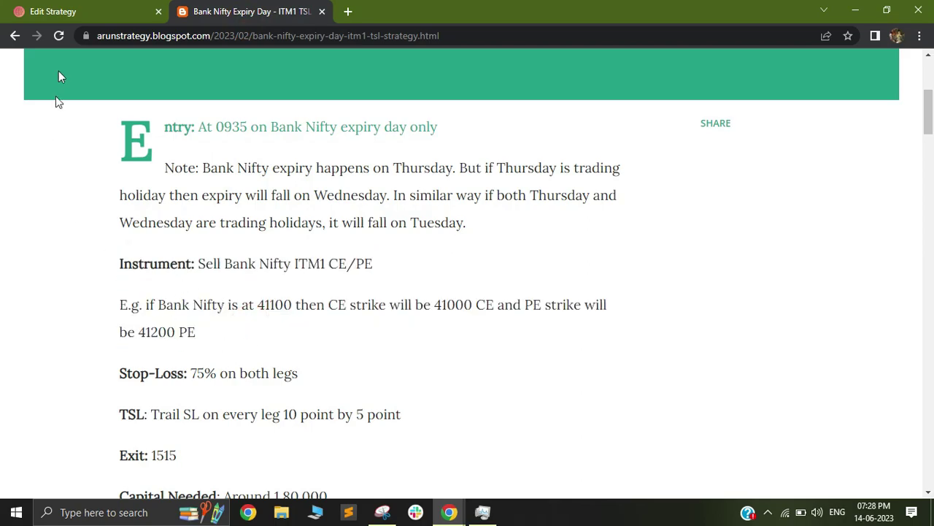
{"action": "left_click", "coordinate": [55, 11]}
{"action": "left_click", "coordinate": [768, 85]}
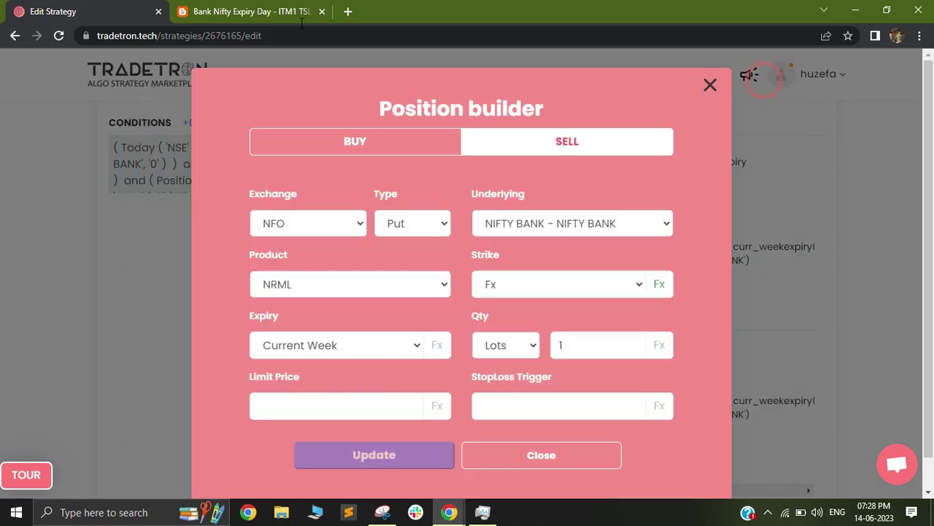
Highlight the blog's 75% stop-loss on both legs rule, then return to the editor.
{"action": "left_click", "coordinate": [255, 12]}
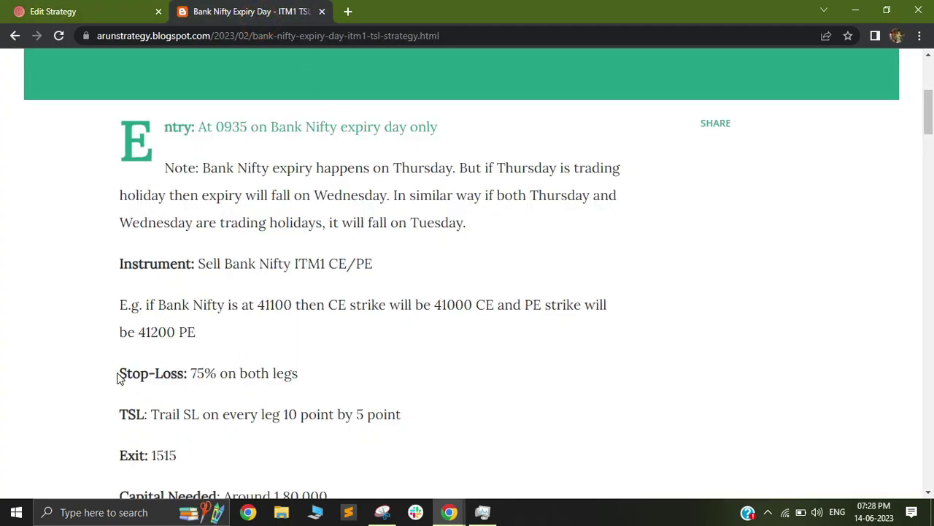
{"action": "left_click_drag", "start_coordinate": [117, 377], "coordinate": [302, 383]}
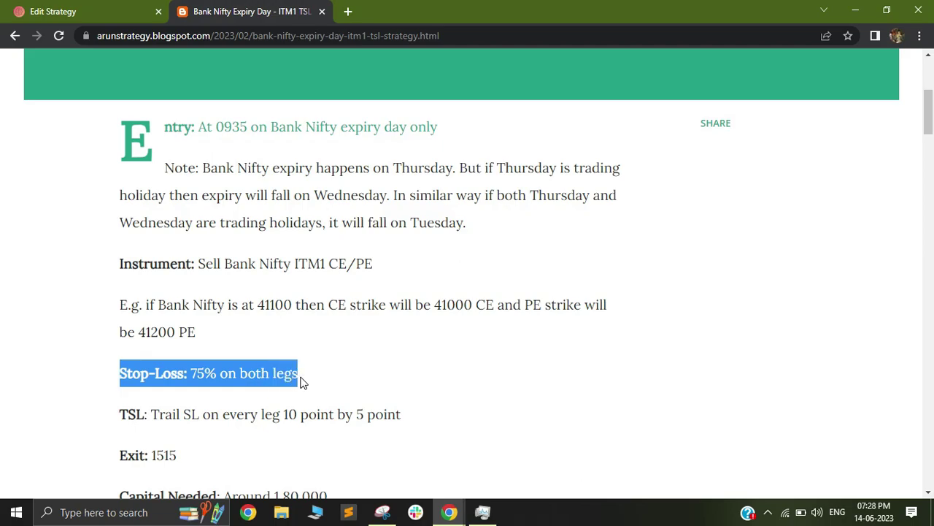
{"action": "left_click", "coordinate": [31, 9]}
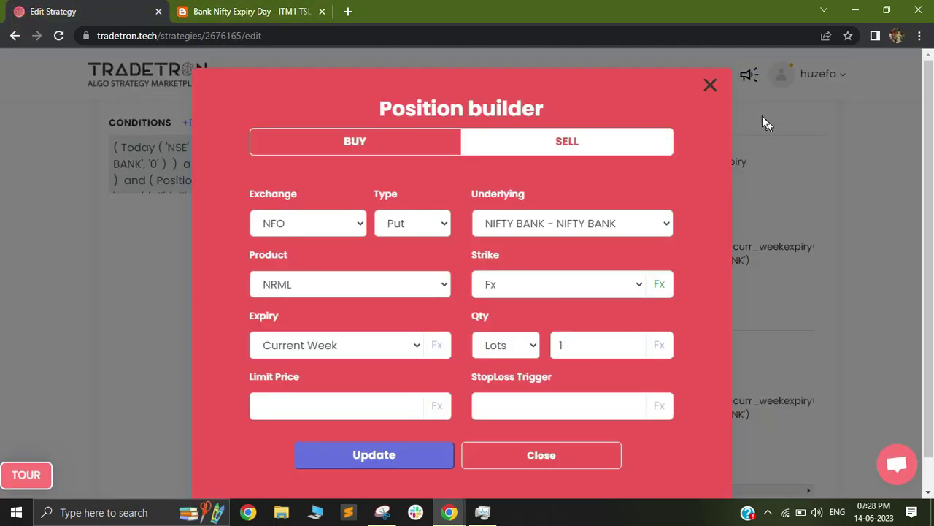
Close the Put leg's settings and open Repair Once (S1 R1) conditions: Leg Exit 75 OR Leg TSL 20, 10.
{"action": "left_click", "coordinate": [710, 86]}
{"action": "scroll", "coordinate": [2, 233], "scroll_direction": "down", "scroll_amount": 8}
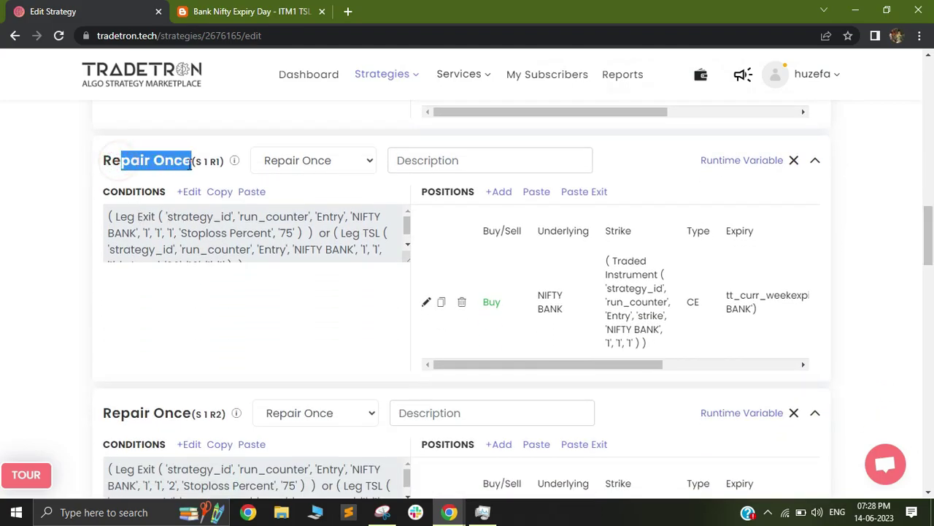
{"action": "left_click_drag", "start_coordinate": [102, 164], "coordinate": [190, 164]}
{"action": "left_click_drag", "start_coordinate": [106, 413], "coordinate": [194, 417]}
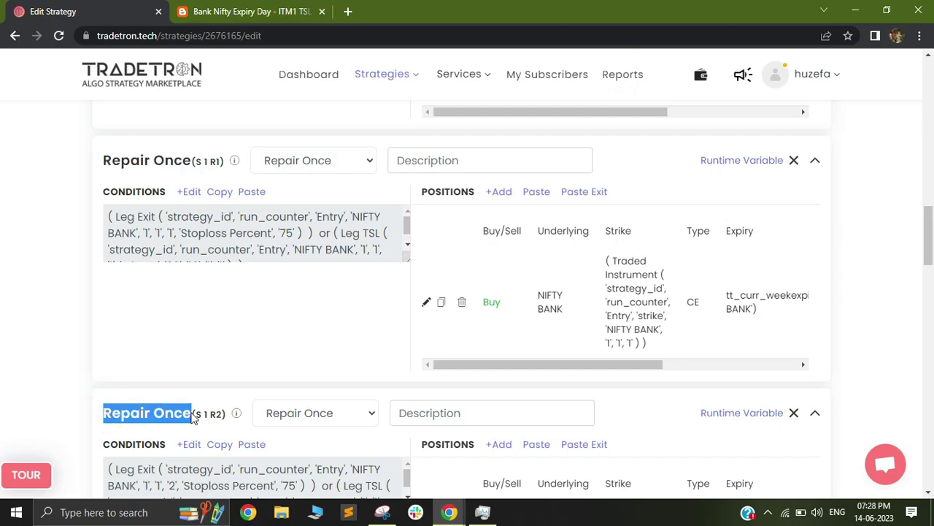
{"action": "left_click", "coordinate": [190, 194]}
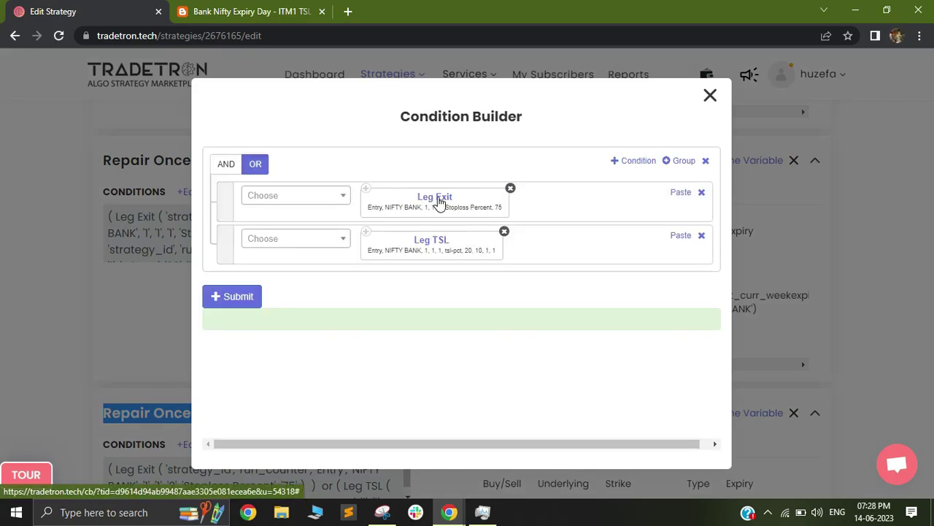
Inspect the Leg Exit parameters (condition 1, Stoploss Percent 75), cancel, and close the Condition Builder.
{"action": "left_click", "coordinate": [436, 196]}
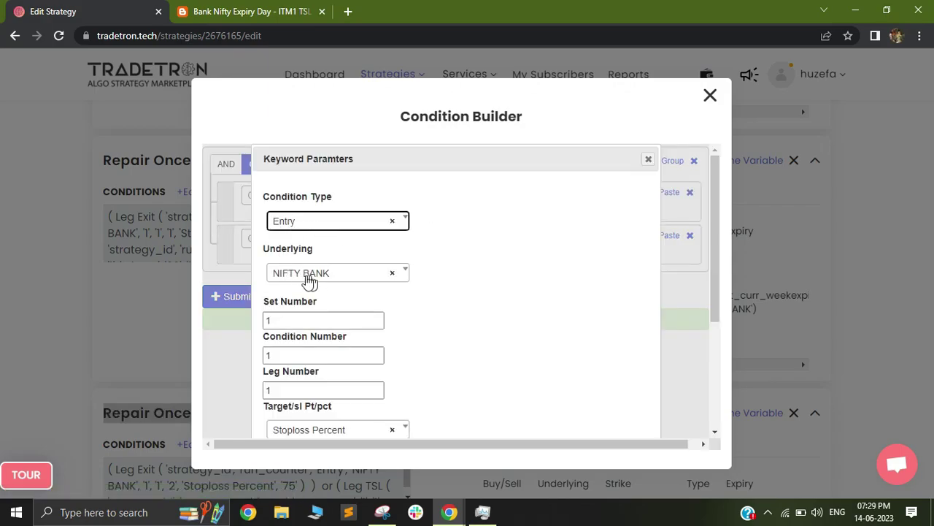
{"action": "scroll", "coordinate": [713, 204], "scroll_direction": "down", "scroll_amount": 2}
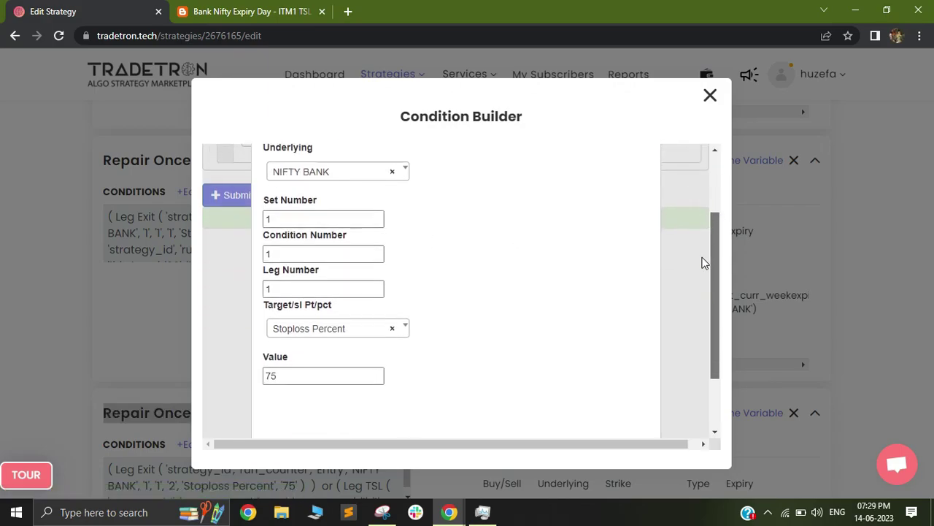
{"action": "left_click", "coordinate": [271, 235]}
{"action": "type", "text": "1"}
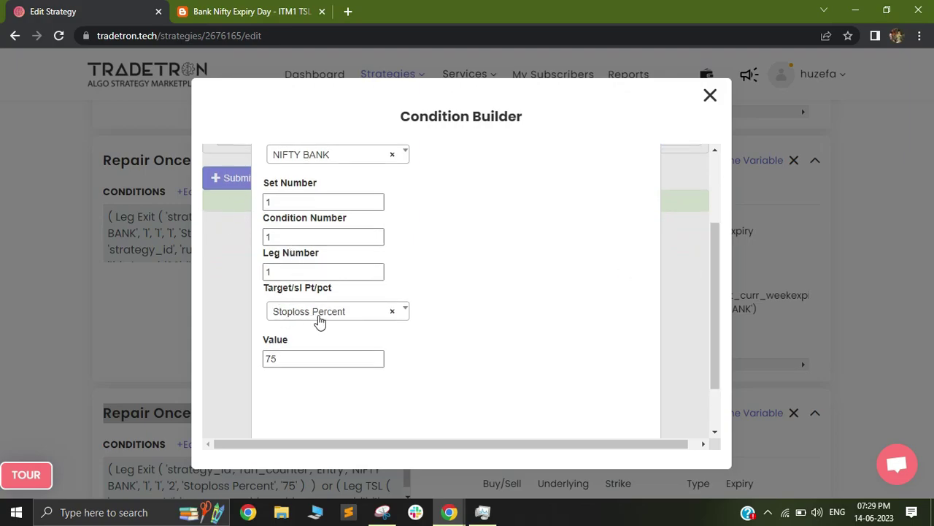
{"action": "left_click", "coordinate": [290, 359]}
{"action": "left_click_drag", "start_coordinate": [716, 300], "coordinate": [716, 337]}
{"action": "left_click", "coordinate": [619, 416]}
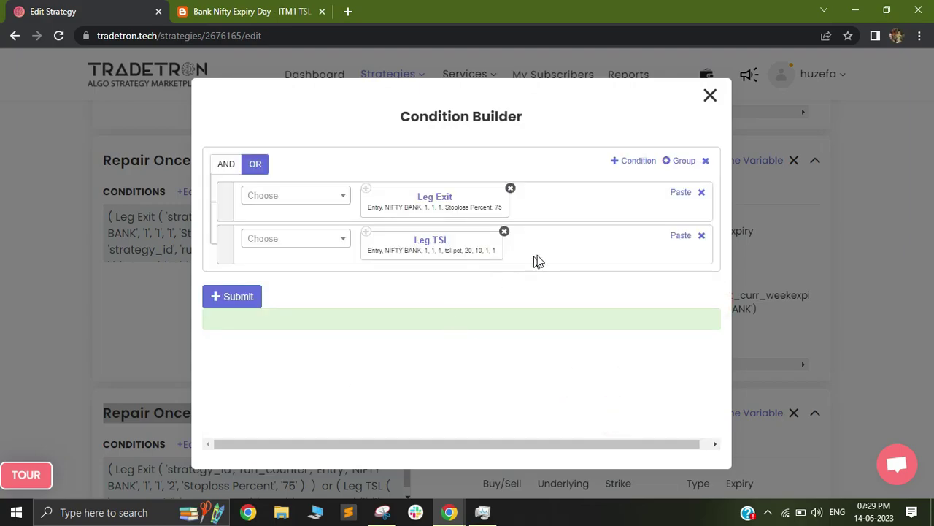
{"action": "left_click", "coordinate": [710, 94]}
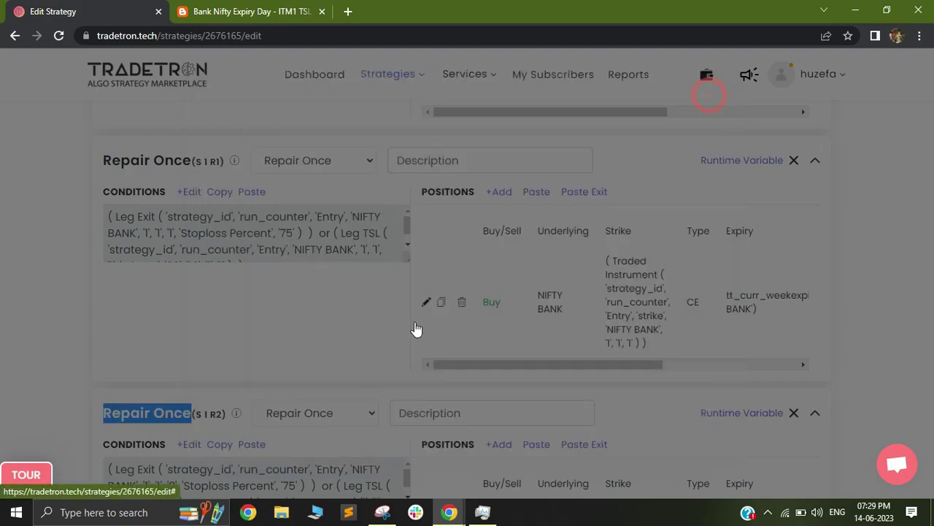
{"action": "scroll", "coordinate": [2, 242], "scroll_direction": "down", "scroll_amount": 3}
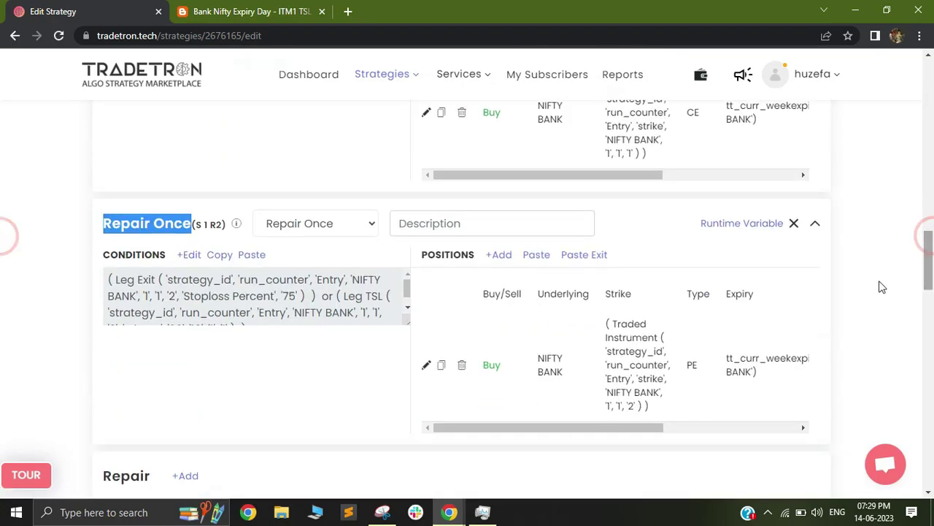
Check leg 2's Leg Exit in Repair Once (S1 R2) shows Stoploss Percent 75, then close it.
{"action": "left_click", "coordinate": [184, 254]}
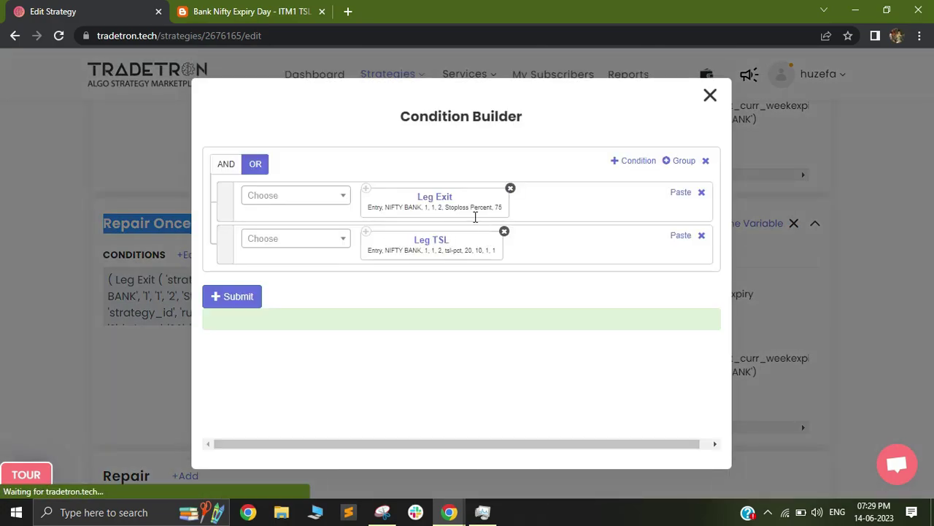
{"action": "left_click", "coordinate": [437, 198]}
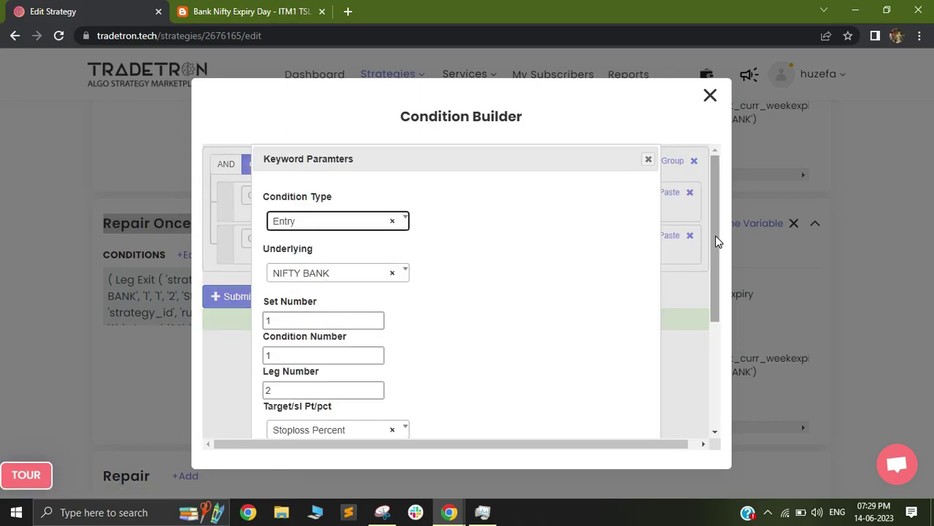
{"action": "left_click_drag", "start_coordinate": [716, 236], "coordinate": [712, 315]}
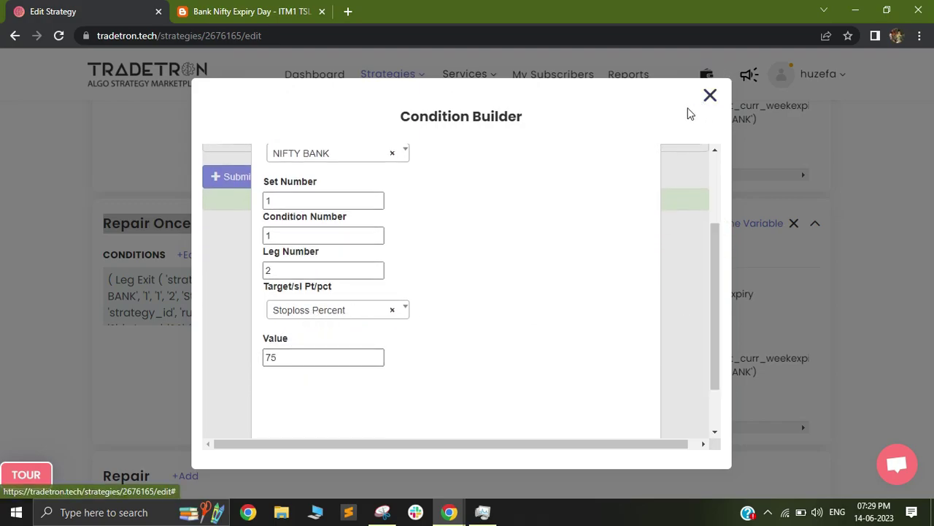
{"action": "left_click", "coordinate": [710, 96]}
Highlight the blog's trail 10 by 5 TSL and 1515 exit rules, then return to the strategy editor.
{"action": "left_click", "coordinate": [251, 11]}
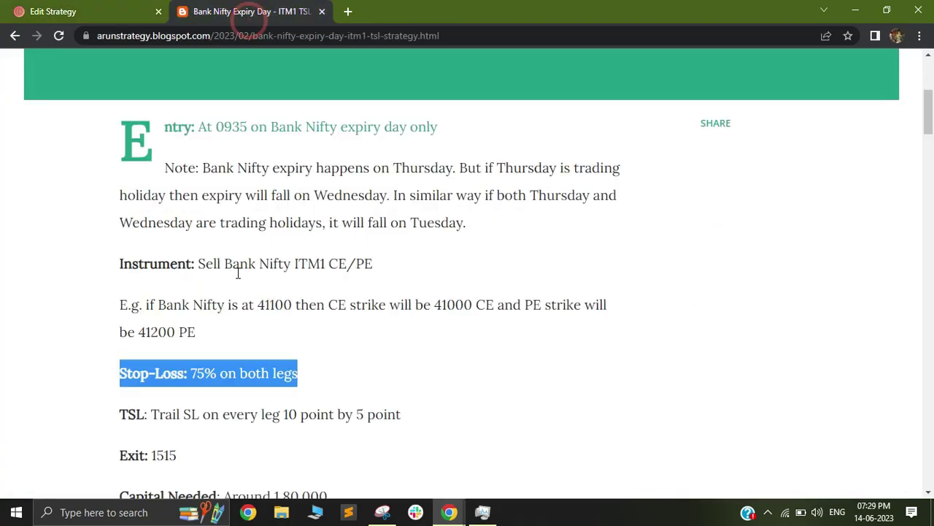
{"action": "left_click", "coordinate": [194, 412]}
{"action": "left_click_drag", "start_coordinate": [136, 413], "coordinate": [385, 414]}
{"action": "left_click", "coordinate": [66, 11]}
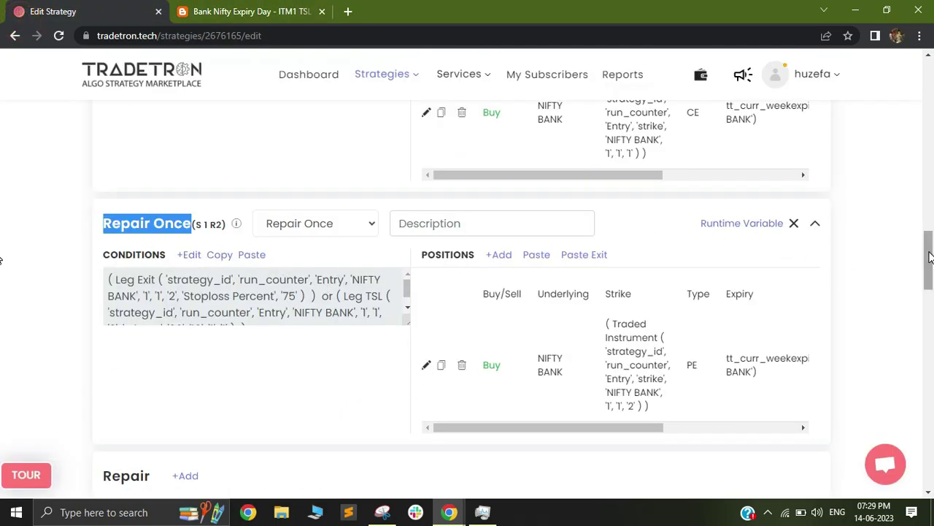
{"action": "scroll", "coordinate": [927, 256], "scroll_direction": "up", "scroll_amount": 3}
{"action": "left_click", "coordinate": [189, 202]}
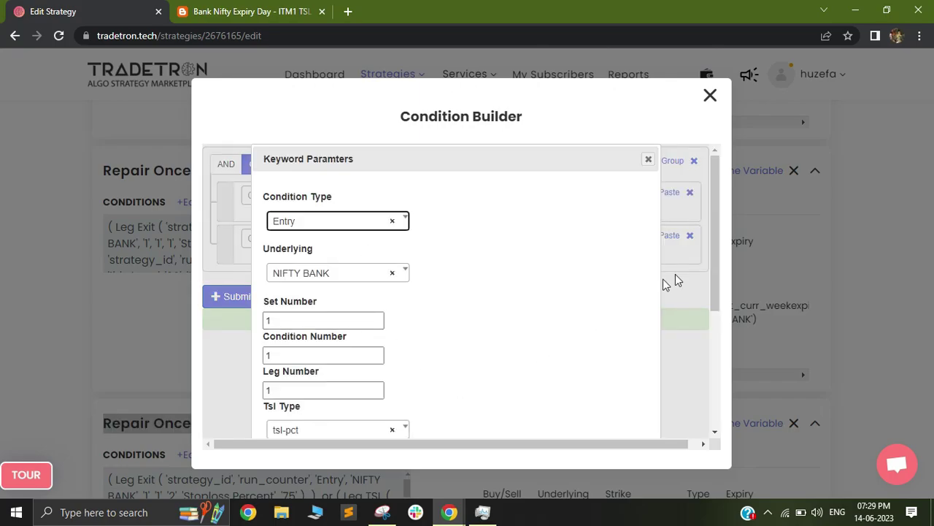
{"action": "left_click_drag", "start_coordinate": [713, 223], "coordinate": [705, 314]}
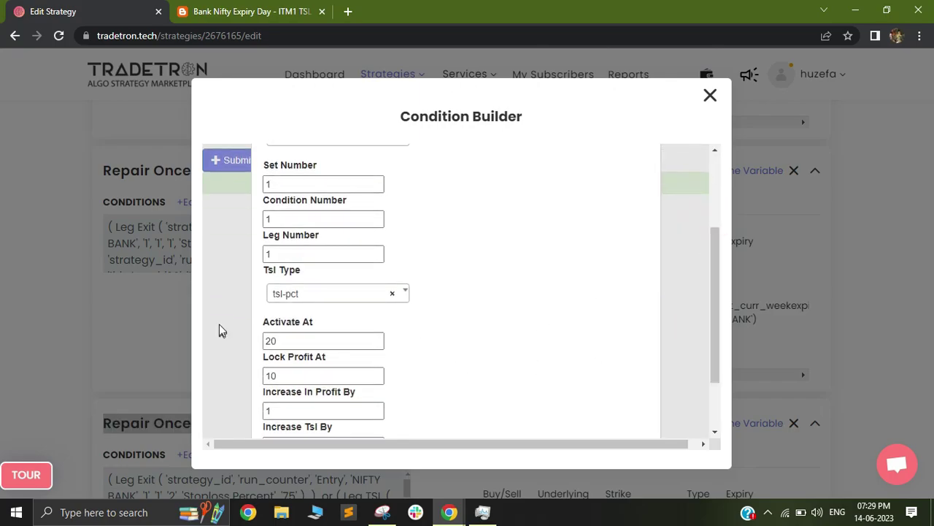
{"action": "left_click", "coordinate": [305, 294]}
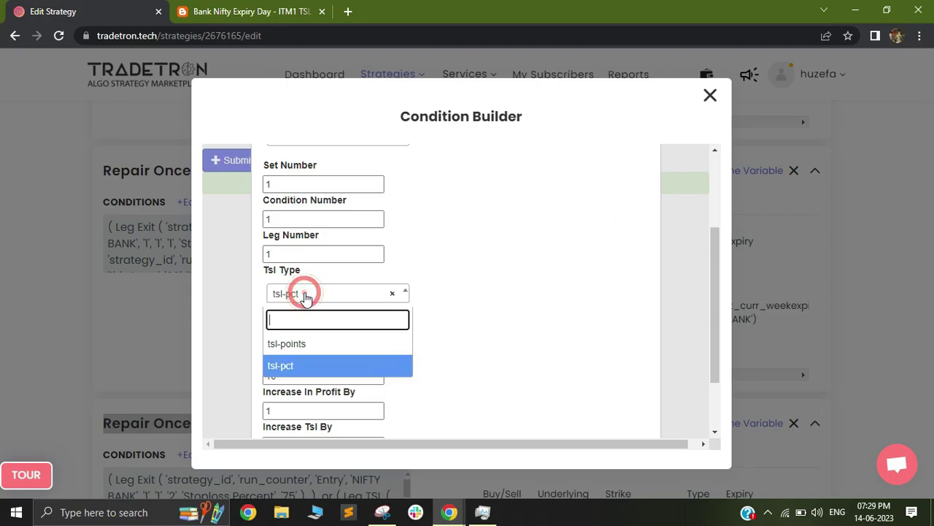
{"action": "left_click", "coordinate": [294, 343]}
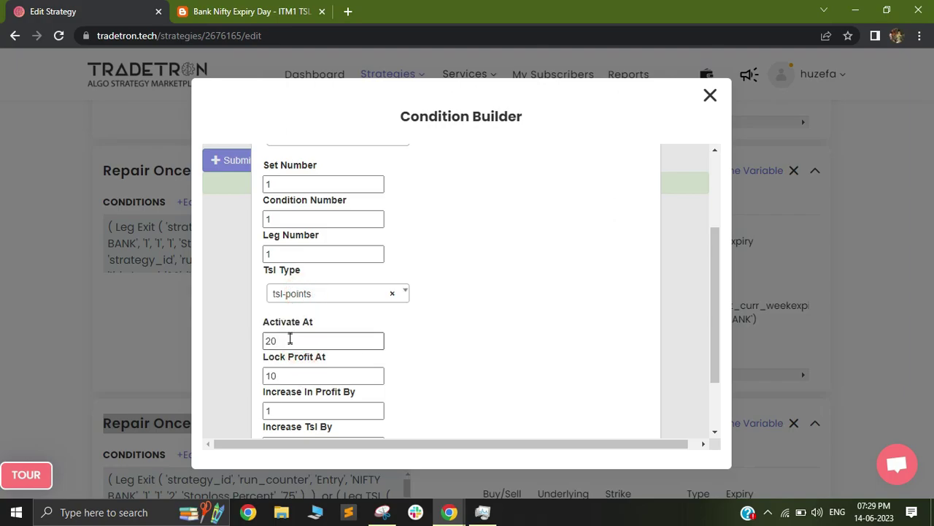
{"action": "double_click", "coordinate": [290, 341]}
{"action": "type", "text": "10"}
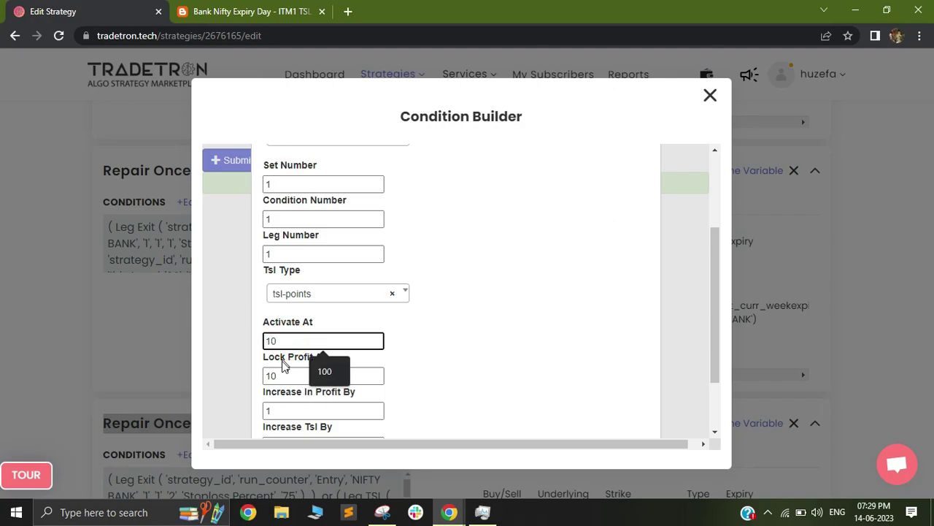
{"action": "double_click", "coordinate": [284, 373]}
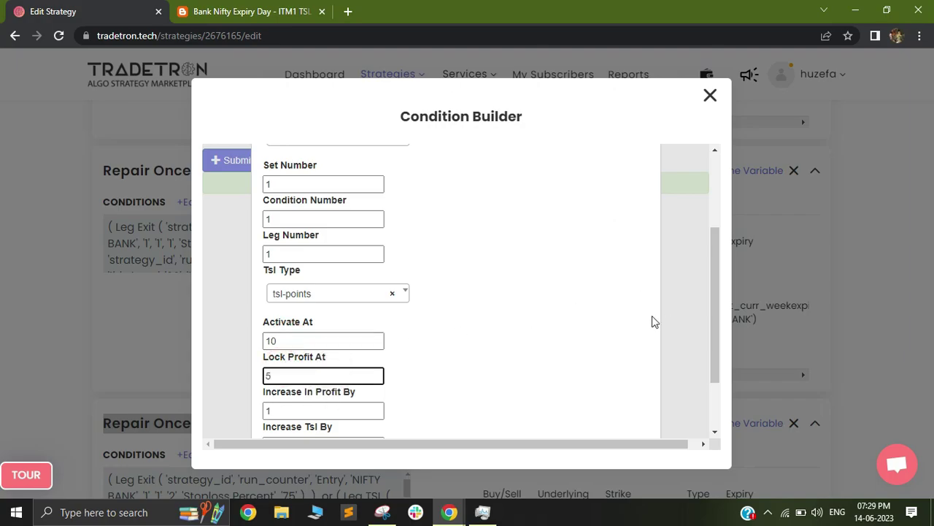
{"action": "scroll", "coordinate": [709, 300], "scroll_direction": "down", "scroll_amount": 1}
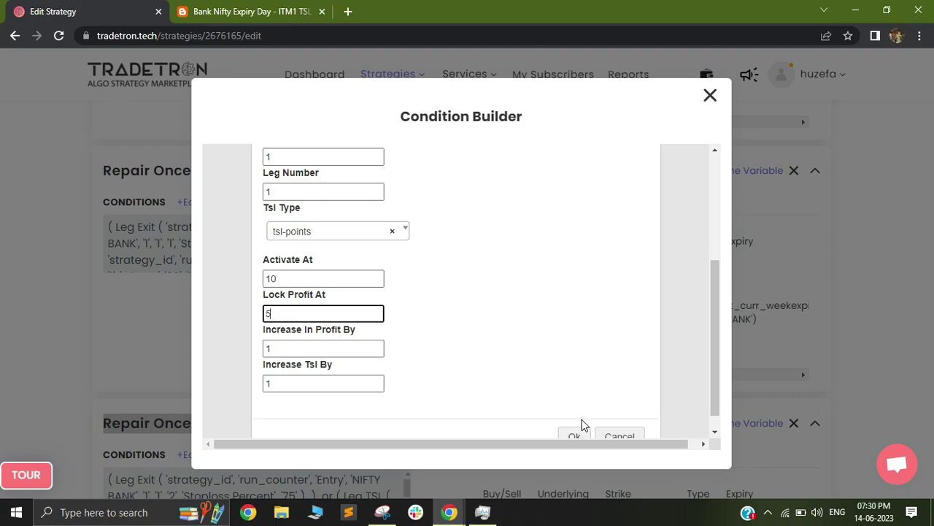
{"action": "left_click", "coordinate": [620, 435]}
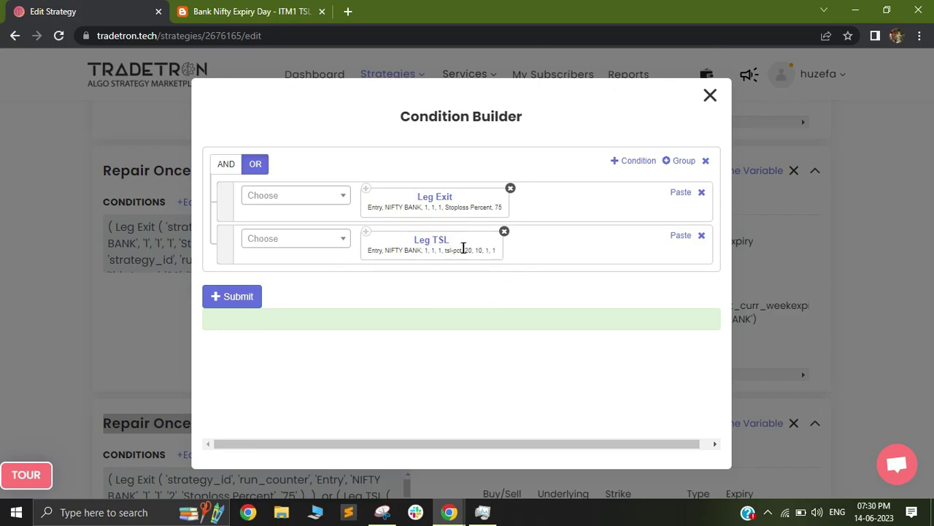
{"action": "left_click", "coordinate": [711, 95]}
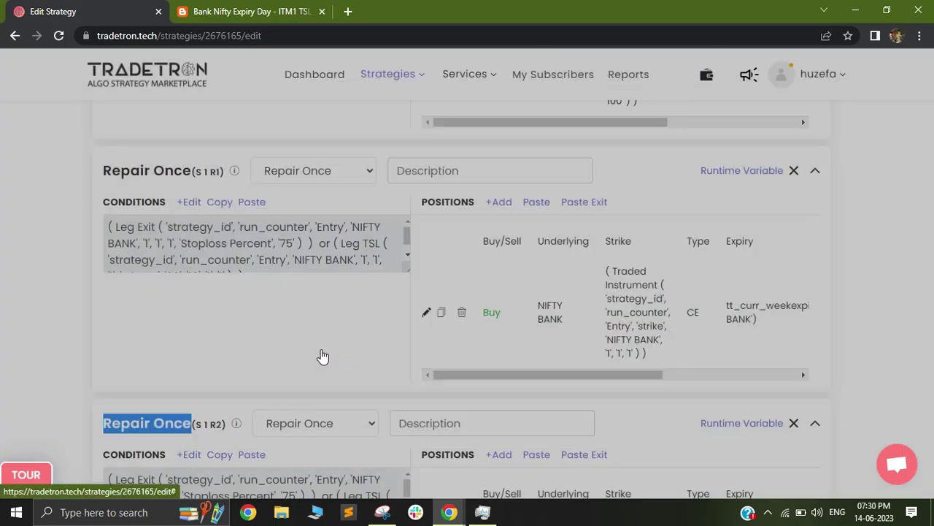
{"action": "scroll", "coordinate": [2, 234], "scroll_direction": "down", "scroll_amount": 2}
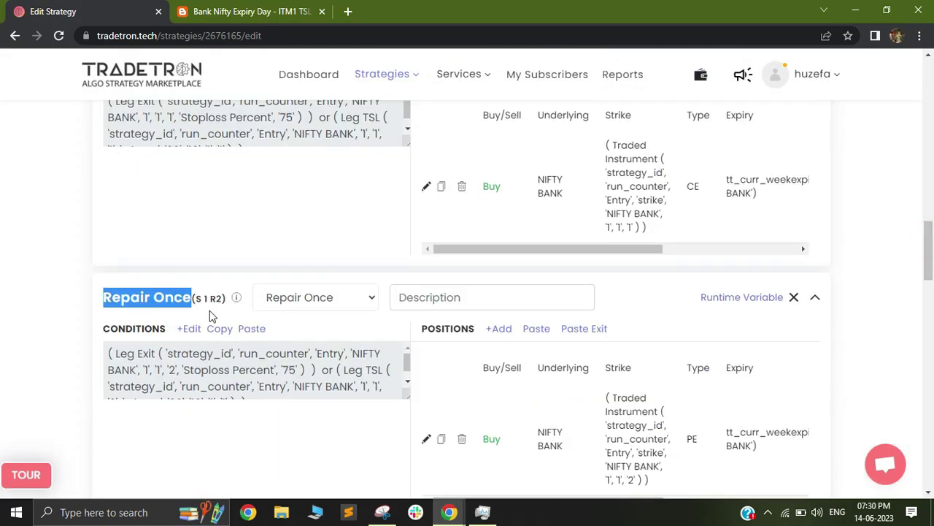
{"action": "left_click", "coordinate": [189, 329]}
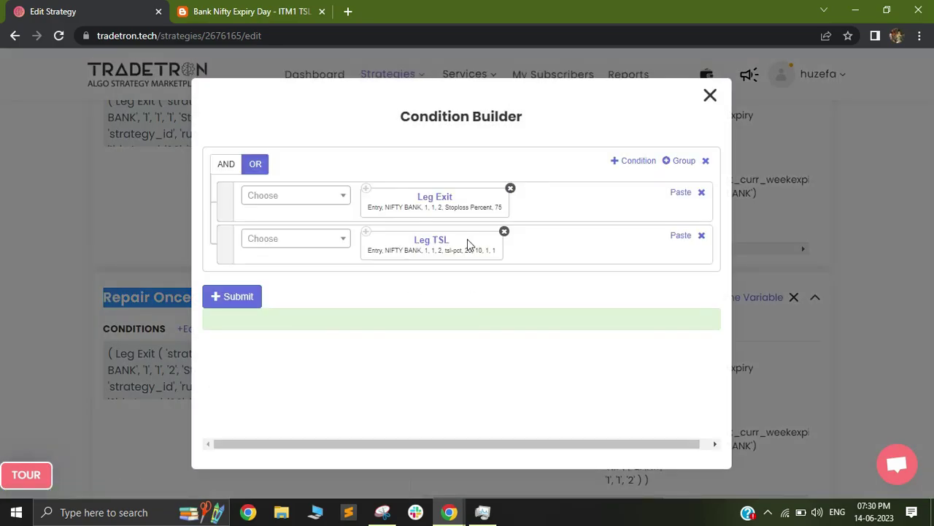
{"action": "left_click", "coordinate": [708, 98]}
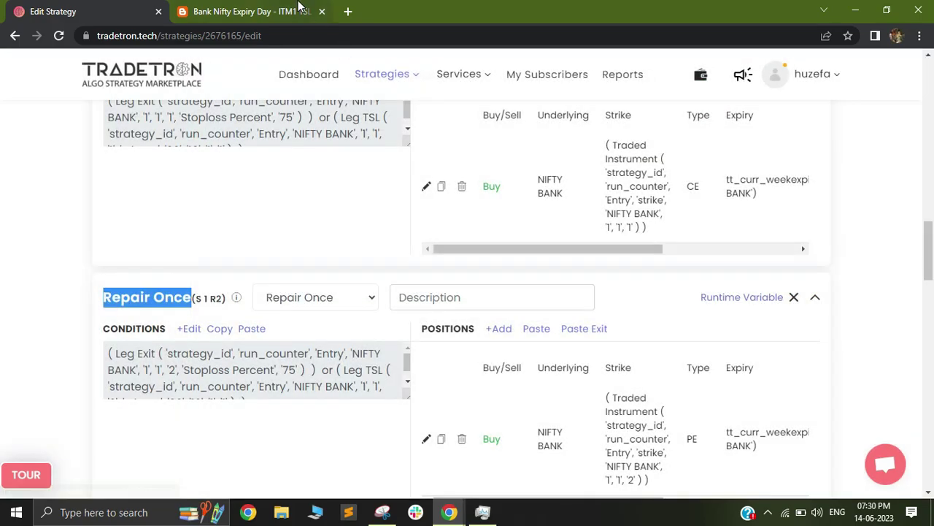
{"action": "left_click", "coordinate": [298, 11]}
{"action": "scroll", "coordinate": [3, 121], "scroll_direction": "down", "scroll_amount": 1}
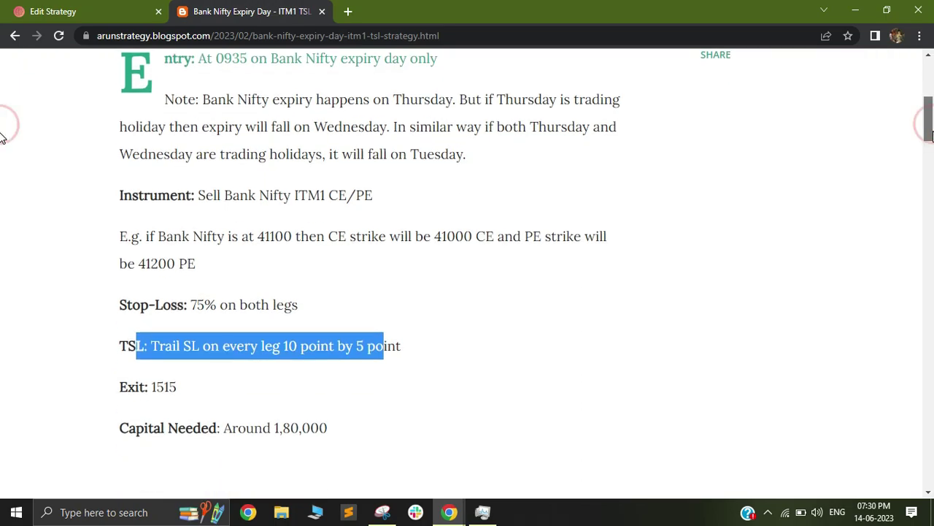
{"action": "triple_click", "coordinate": [108, 387]}
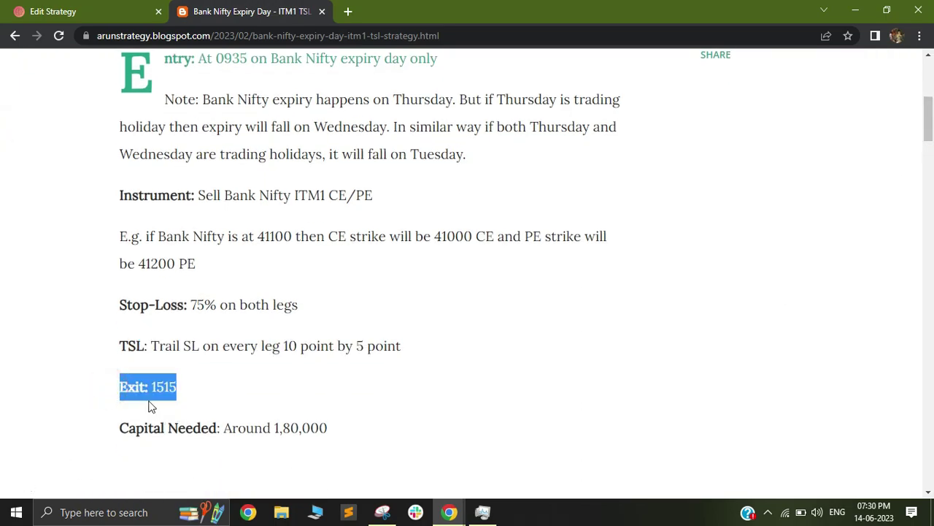
{"action": "left_click", "coordinate": [80, 11]}
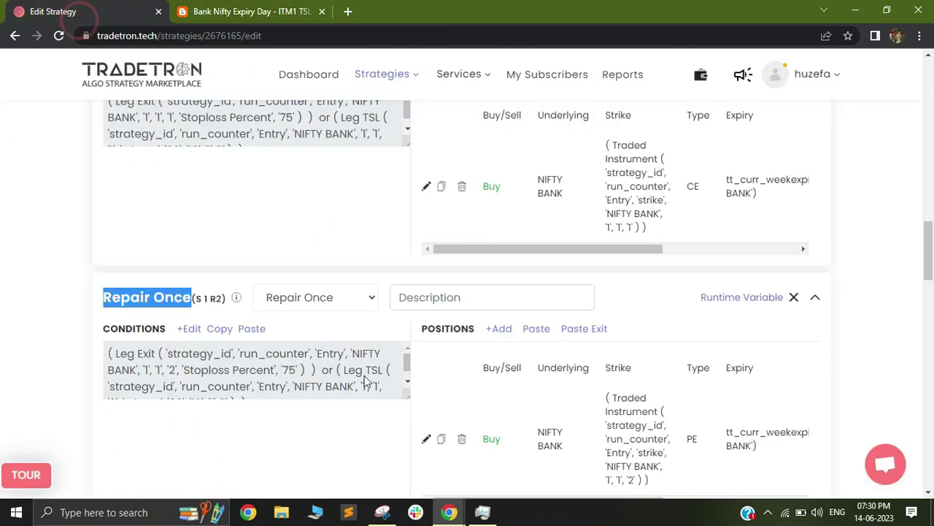
{"action": "scroll", "coordinate": [2, 245], "scroll_direction": "down", "scroll_amount": 6}
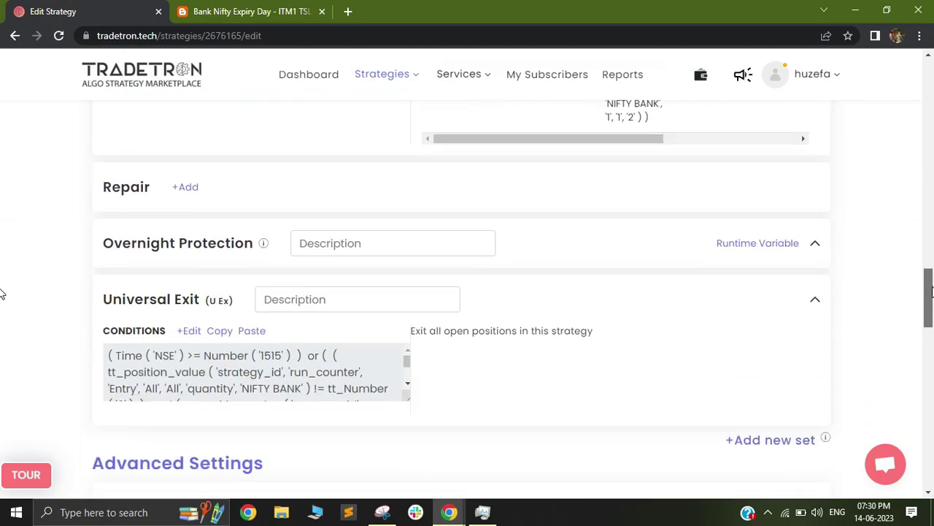
{"action": "left_click", "coordinate": [228, 335]}
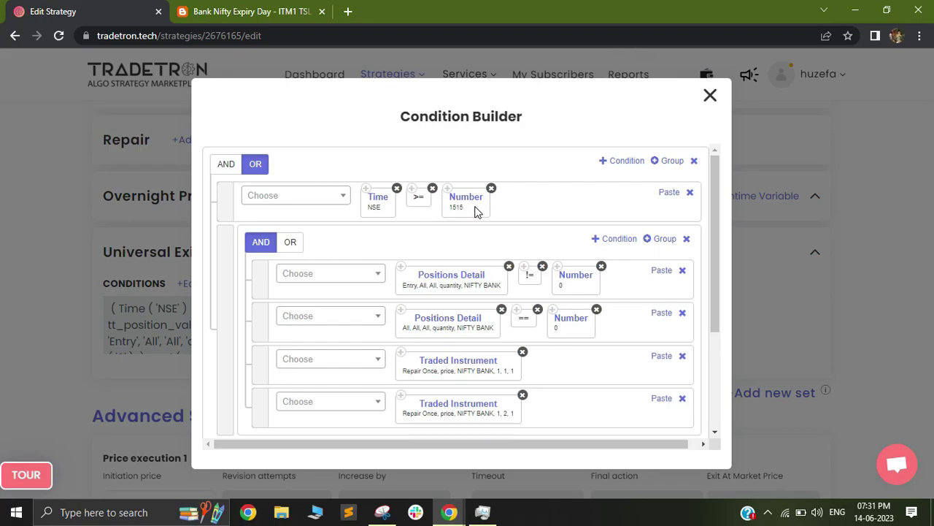
{"action": "mouse_move", "coordinate": [711, 189]}
{"action": "left_mouse_down"}
{"action": "mouse_move", "coordinate": [711, 213]}
{"action": "mouse_move", "coordinate": [715, 174]}
{"action": "left_mouse_up"}
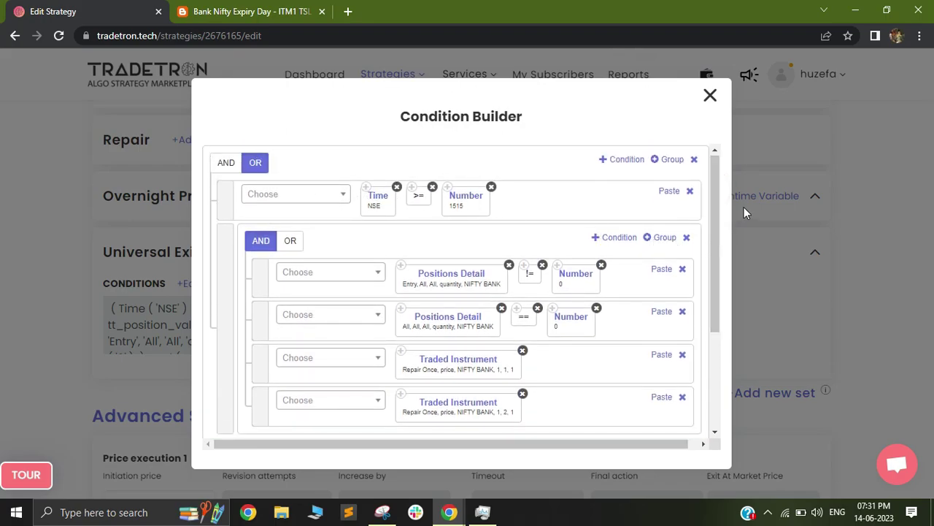
{"action": "scroll", "coordinate": [712, 215], "scroll_direction": "down", "scroll_amount": 1}
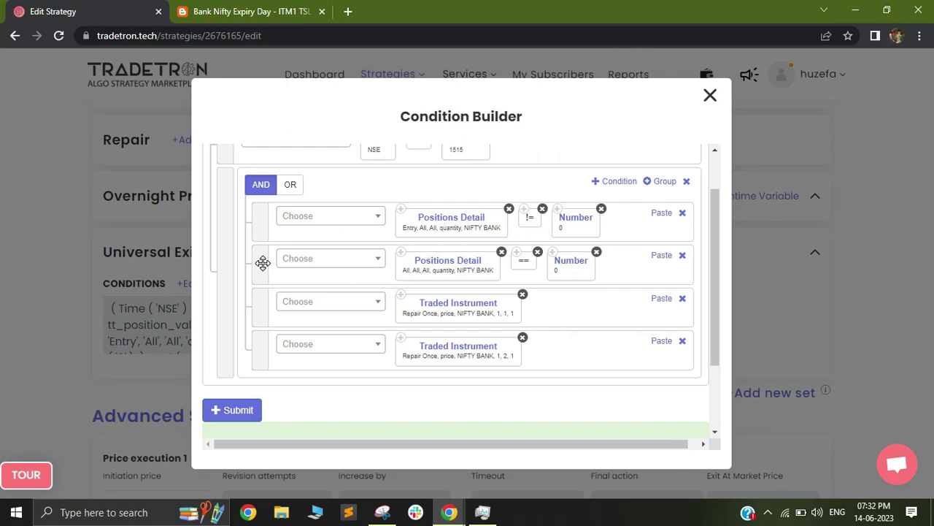
{"action": "left_click_drag", "start_coordinate": [261, 262], "coordinate": [292, 263]}
{"action": "left_click", "coordinate": [230, 412]}
{"action": "left_click", "coordinate": [710, 95]}
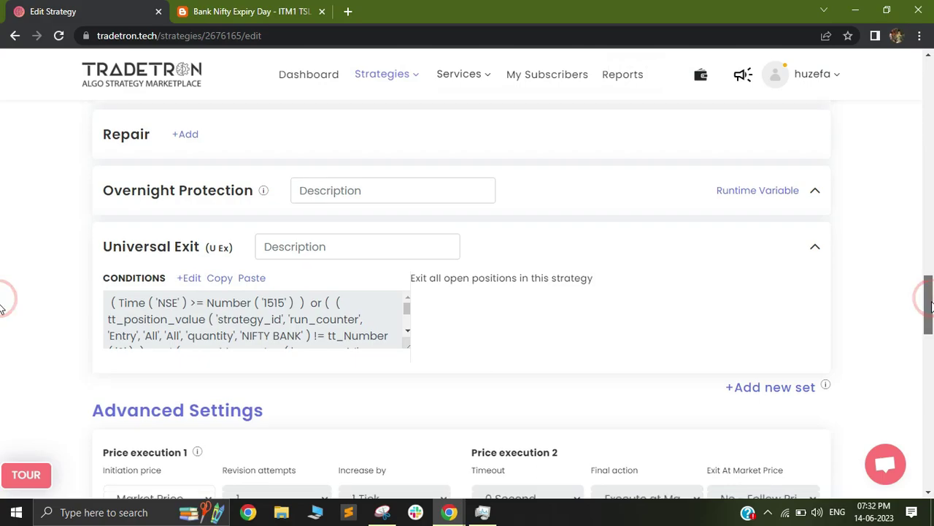
{"action": "left_click_drag", "start_coordinate": [932, 302], "coordinate": [925, 347]}
{"action": "left_click_drag", "start_coordinate": [94, 299], "coordinate": [222, 298]}
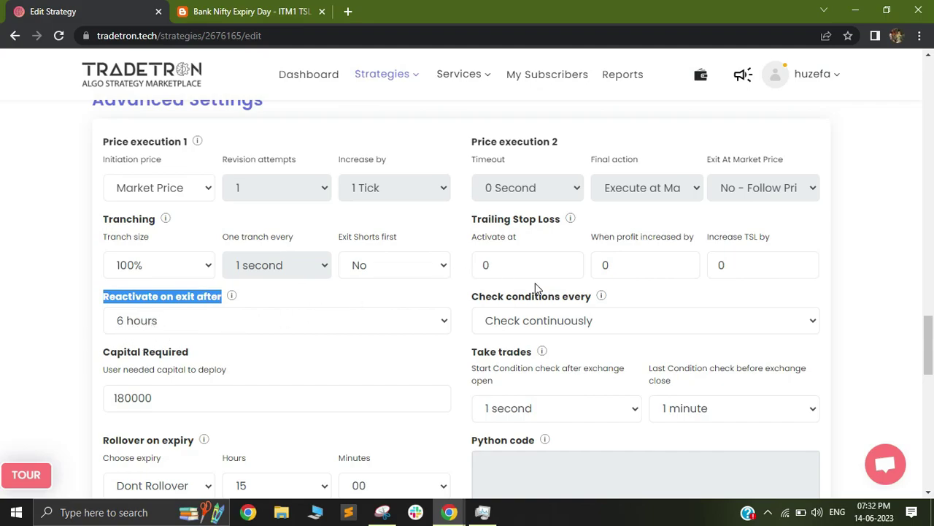
{"action": "scroll", "coordinate": [440, 312], "scroll_direction": "down", "scroll_amount": 1}
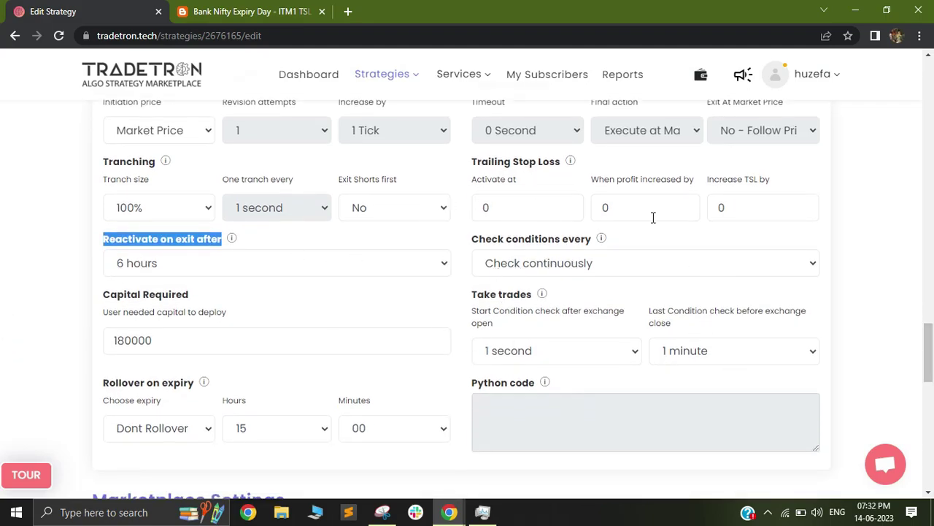
{"action": "double_click", "coordinate": [184, 345]}
{"action": "left_click", "coordinate": [265, 8]}
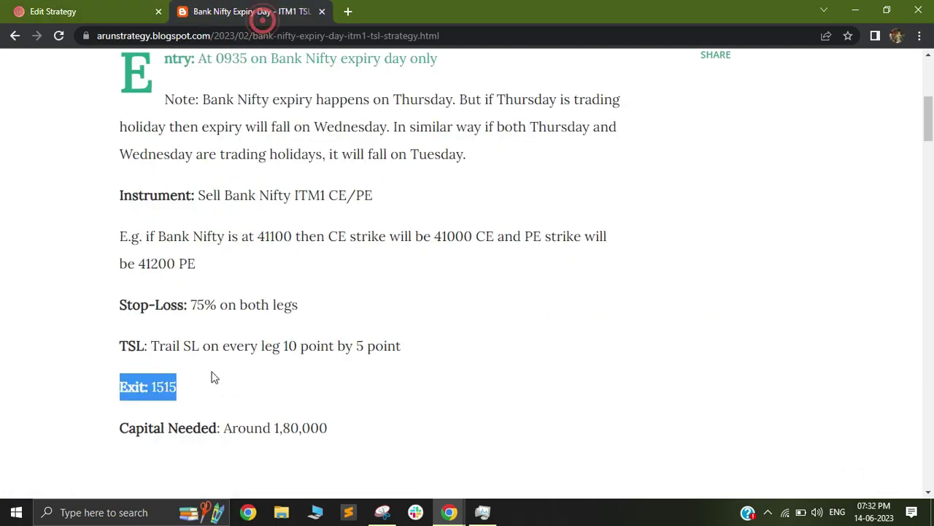
{"action": "left_click_drag", "start_coordinate": [246, 428], "coordinate": [310, 428]}
{"action": "left_click", "coordinate": [51, 10]}
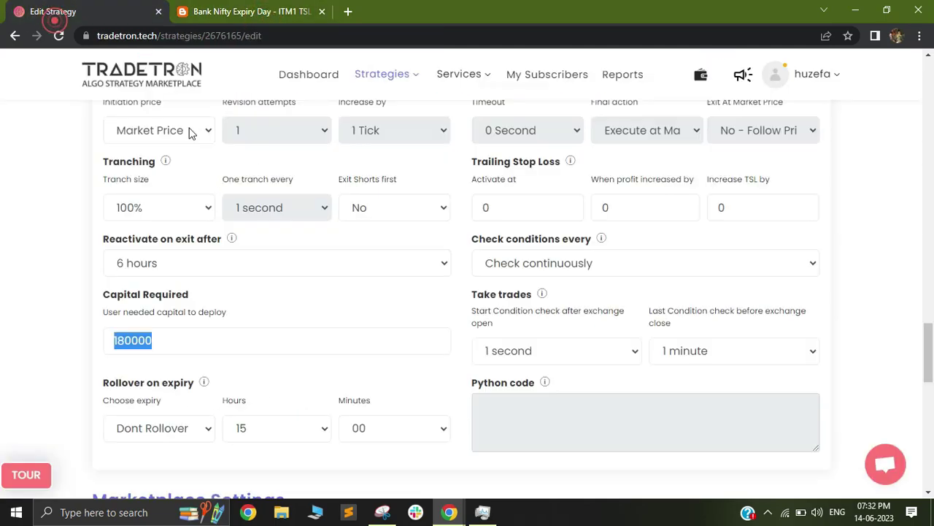
{"action": "scroll", "coordinate": [2, 367], "scroll_direction": "down", "scroll_amount": 2}
{"action": "scroll", "coordinate": [3, 367], "scroll_direction": "down", "scroll_amount": 8}
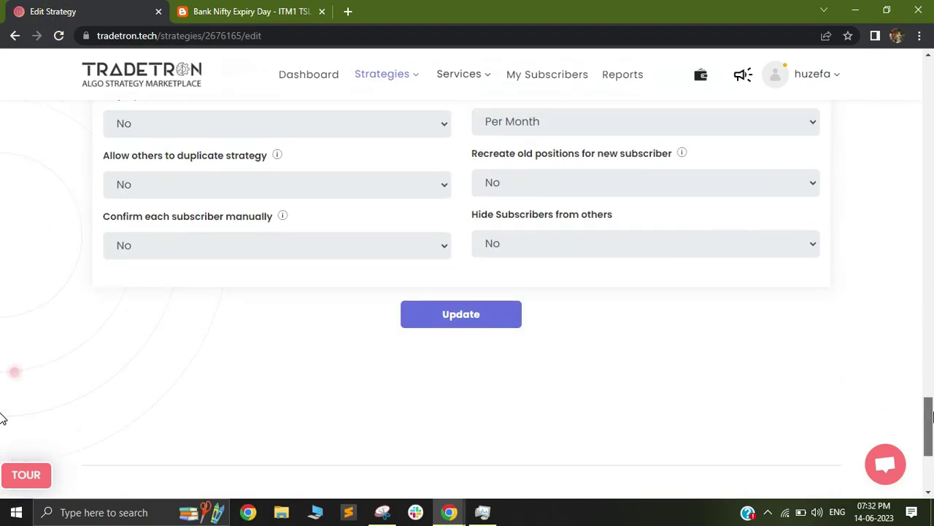
{"action": "left_click", "coordinate": [469, 319]}
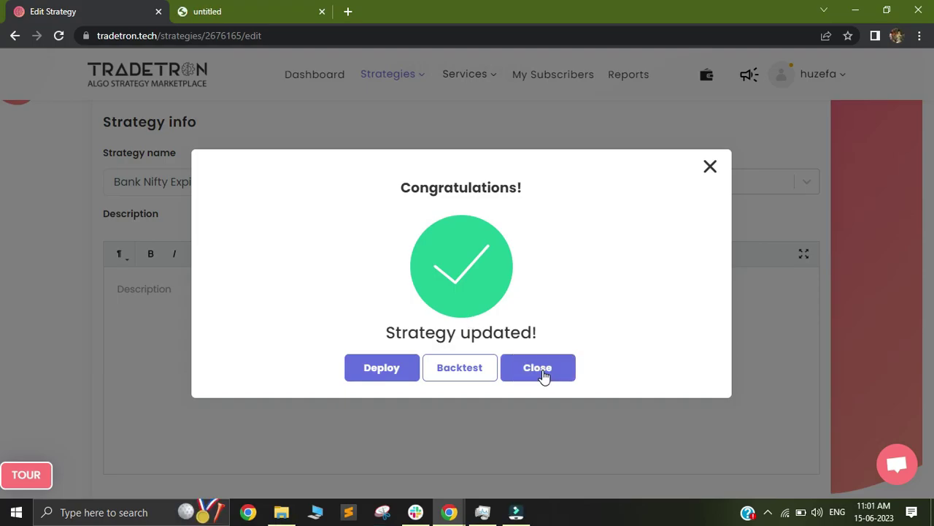
Dismiss the 'strategy updated' confirmation after saving the edited strategy.
{"action": "left_click", "coordinate": [541, 376]}
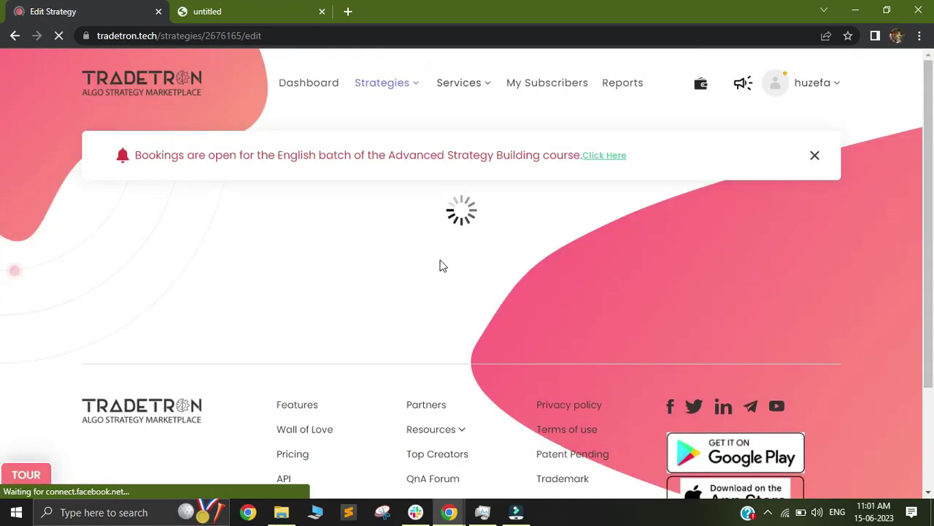
Check both legs' Repair Once conditions for Stoploss Percent 25, then view the backtest PDF.
{"action": "scroll", "coordinate": [2, 219], "scroll_direction": "down", "scroll_amount": 10}
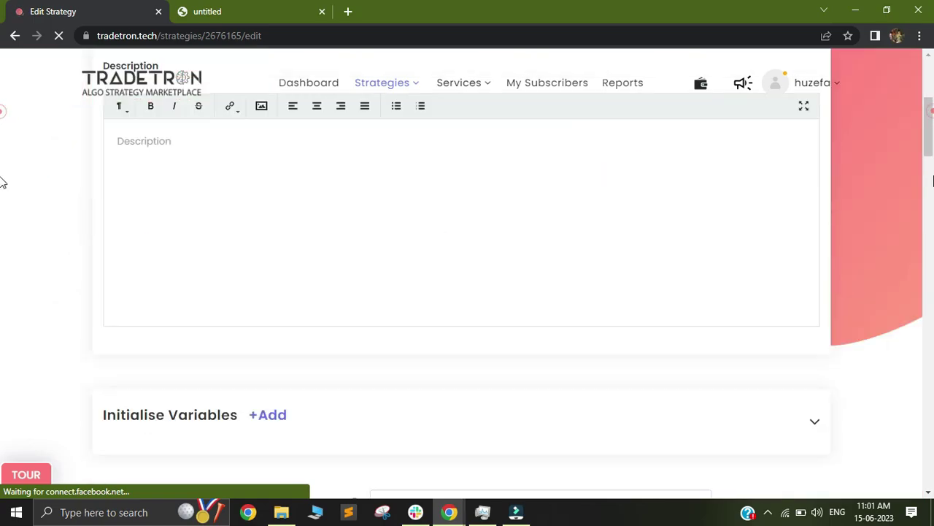
{"action": "left_click", "coordinate": [187, 229]}
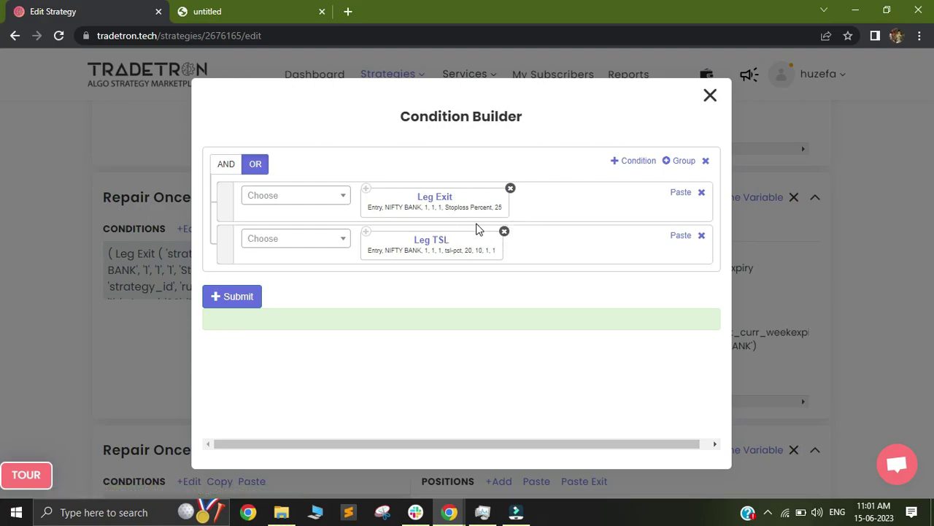
{"action": "left_click", "coordinate": [710, 95]}
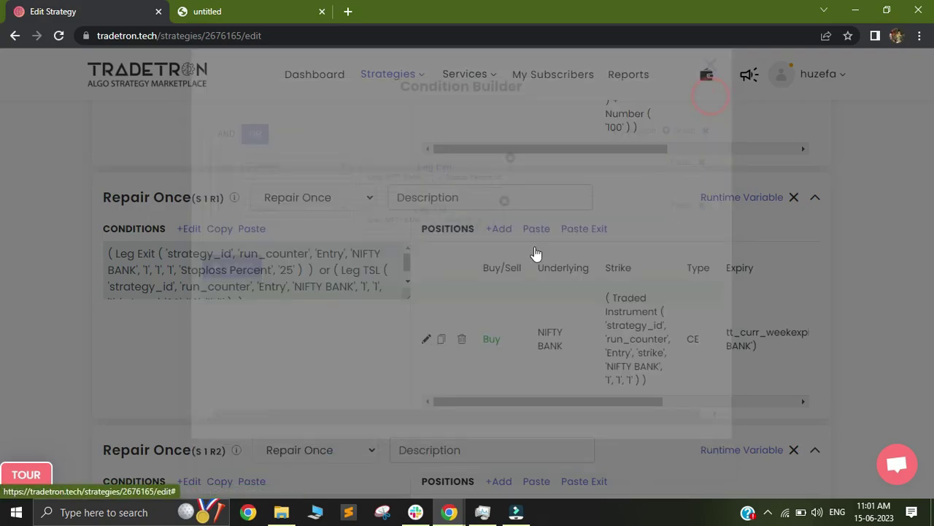
{"action": "left_click", "coordinate": [189, 481]}
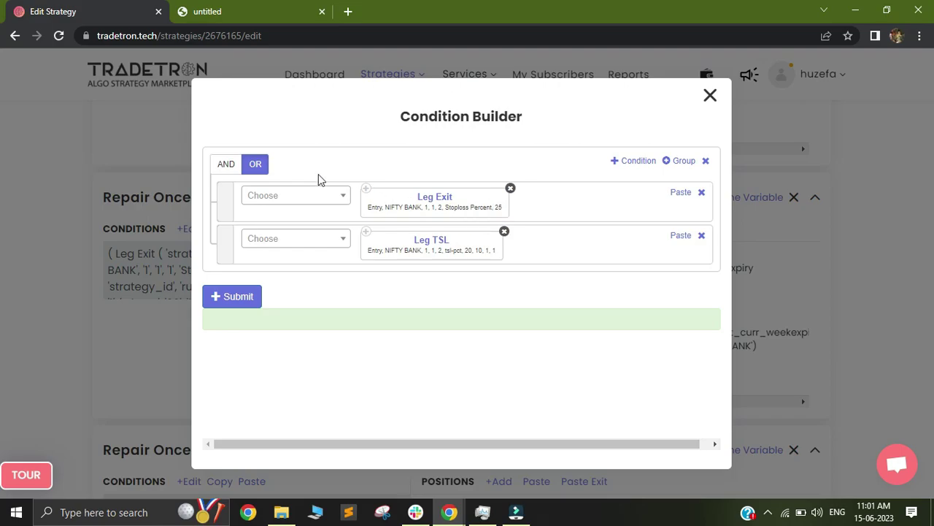
{"action": "left_click", "coordinate": [248, 9]}
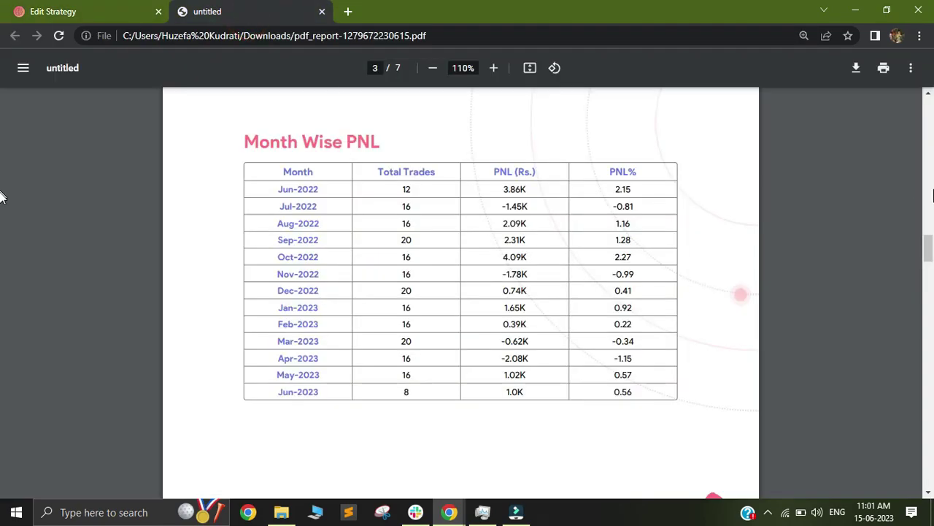
Scroll through the backtest report's PNL curve and statistics table.
{"action": "scroll", "coordinate": [3, 146], "scroll_direction": "up", "scroll_amount": 15}
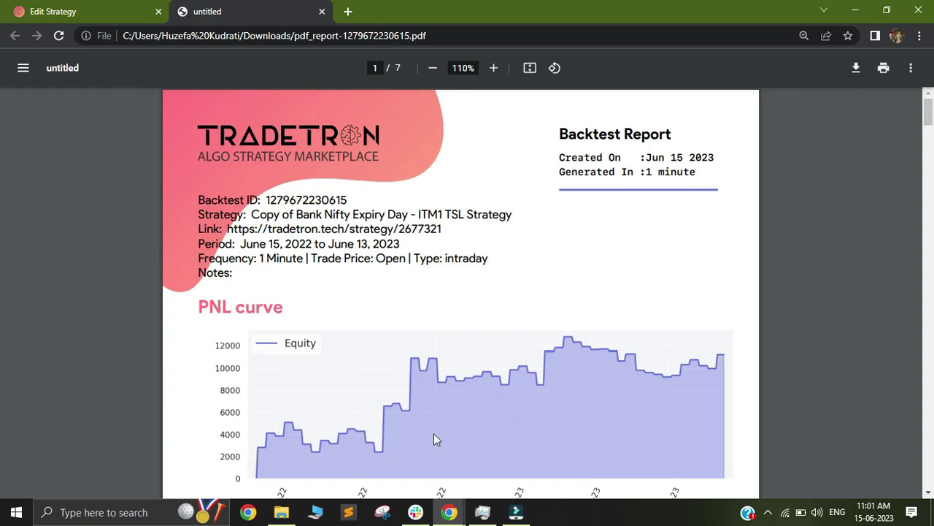
{"action": "scroll", "coordinate": [2, 142], "scroll_direction": "down", "scroll_amount": 3}
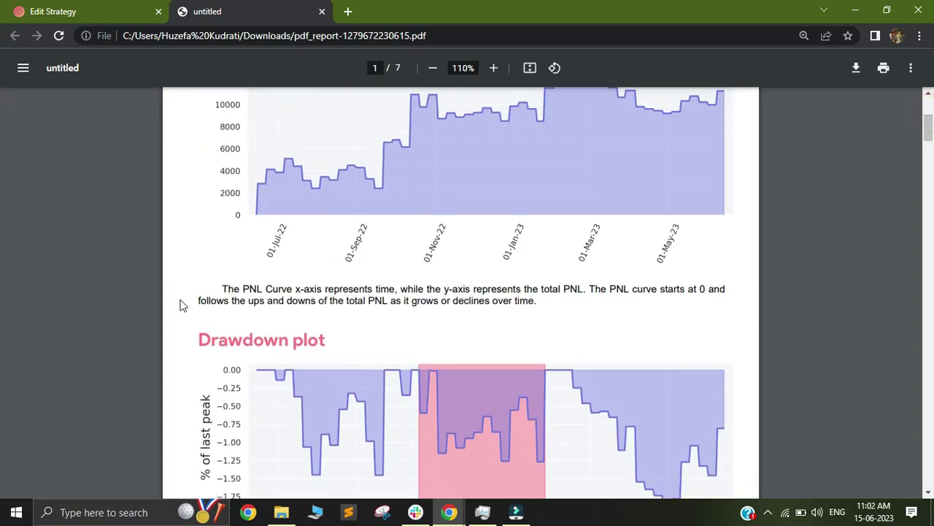
{"action": "scroll", "coordinate": [2, 146], "scroll_direction": "down", "scroll_amount": 7}
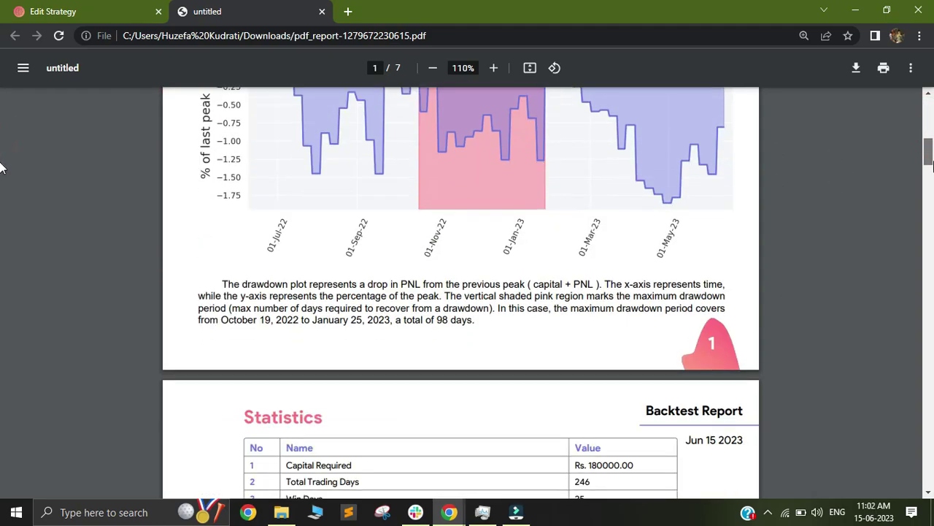
{"action": "left_click", "coordinate": [711, 384]}
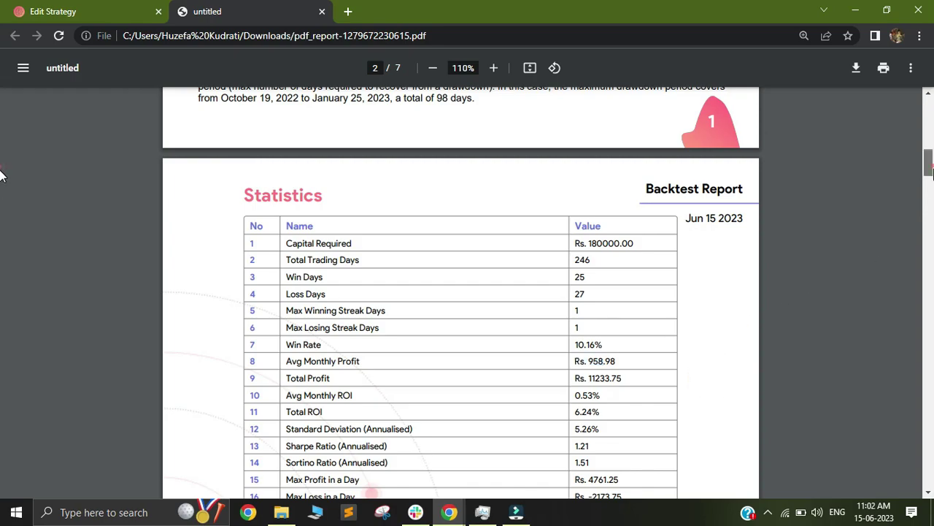
{"action": "scroll", "coordinate": [614, 460], "scroll_direction": "down", "scroll_amount": 2}
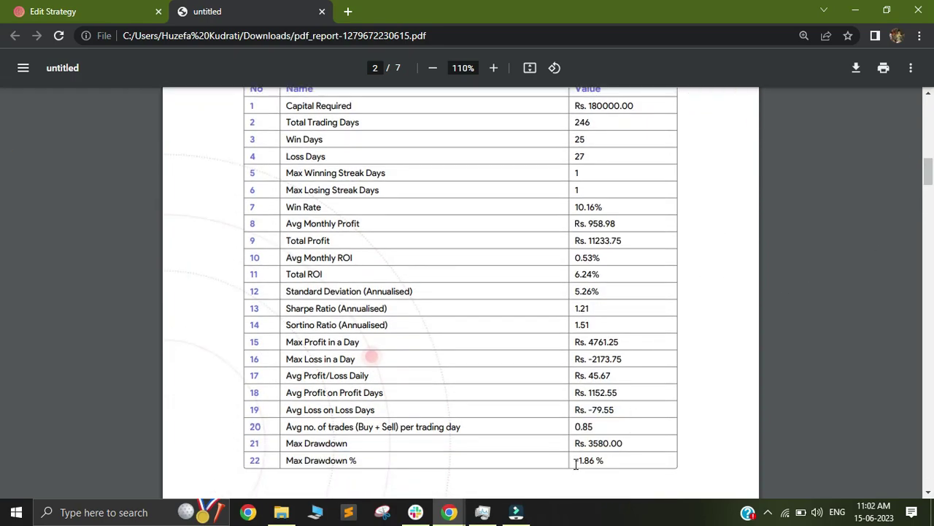
Highlight the -1.86% max drawdown and 10.16% win rate, then review the returns histogram.
{"action": "left_click_drag", "start_coordinate": [574, 462], "coordinate": [617, 452]}
{"action": "left_click_drag", "start_coordinate": [573, 207], "coordinate": [612, 206]}
{"action": "scroll", "coordinate": [2, 212], "scroll_direction": "down", "scroll_amount": 4}
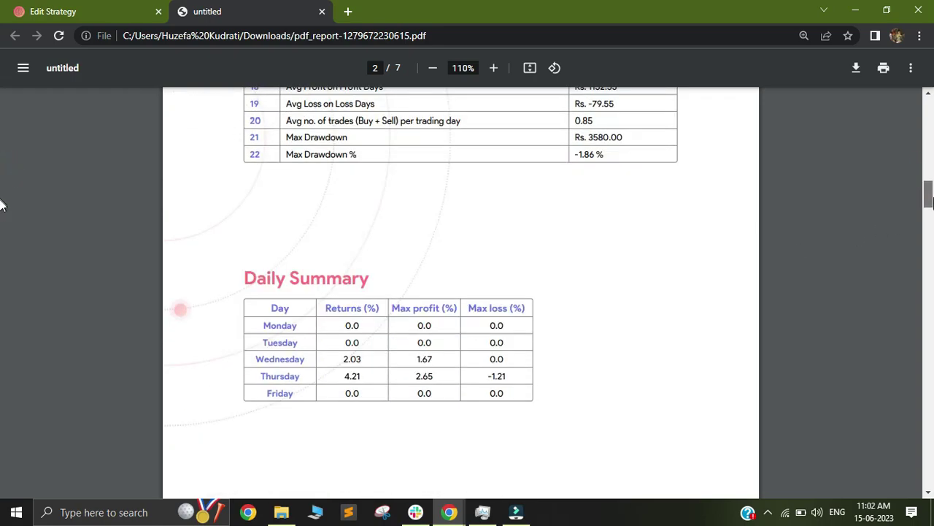
{"action": "left_click_drag", "start_coordinate": [931, 201], "coordinate": [930, 285]}
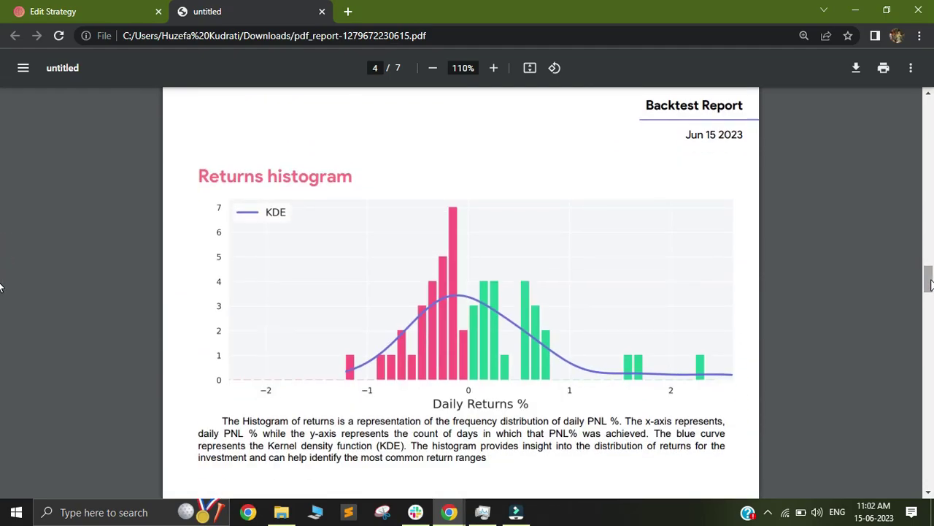